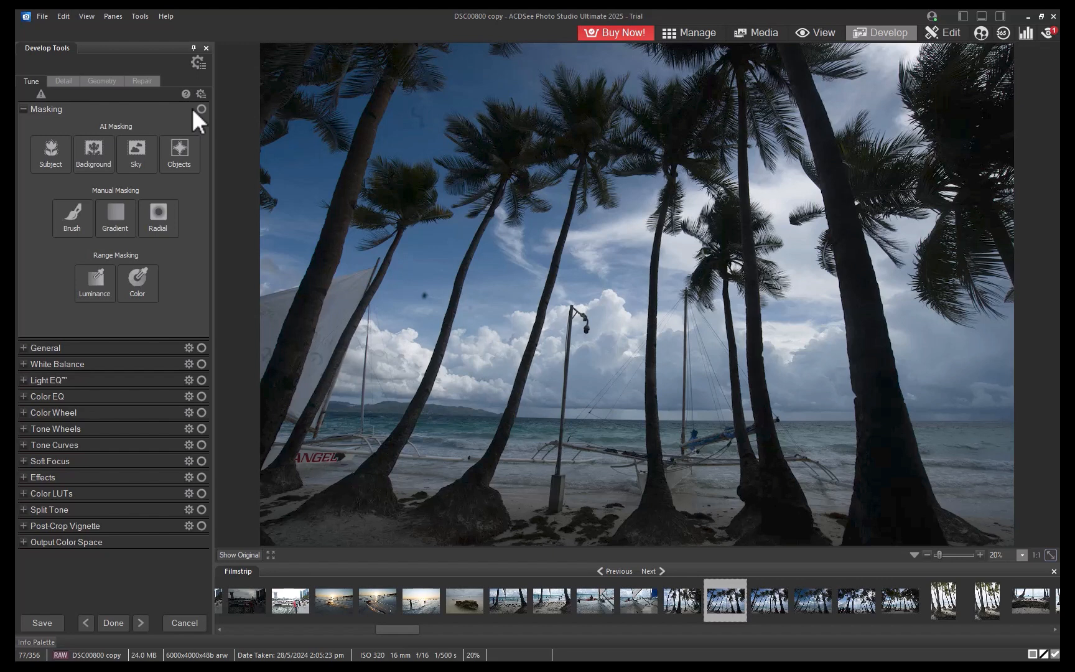
Try an AI Subject mask on the palm-tree photo and delete it.
click(58, 150)
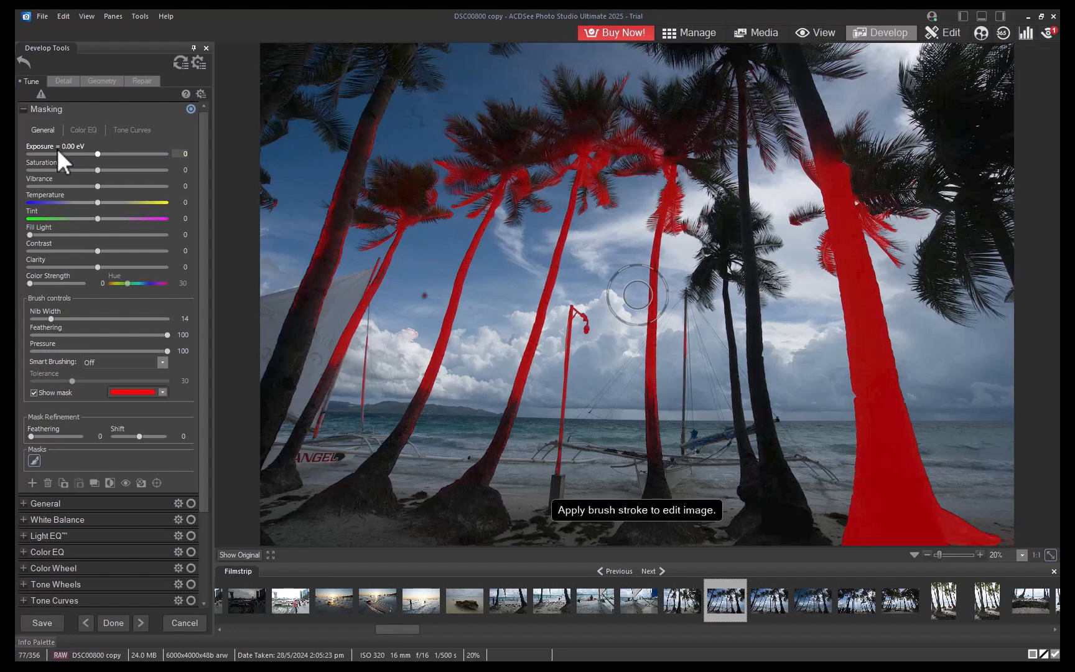
click(48, 483)
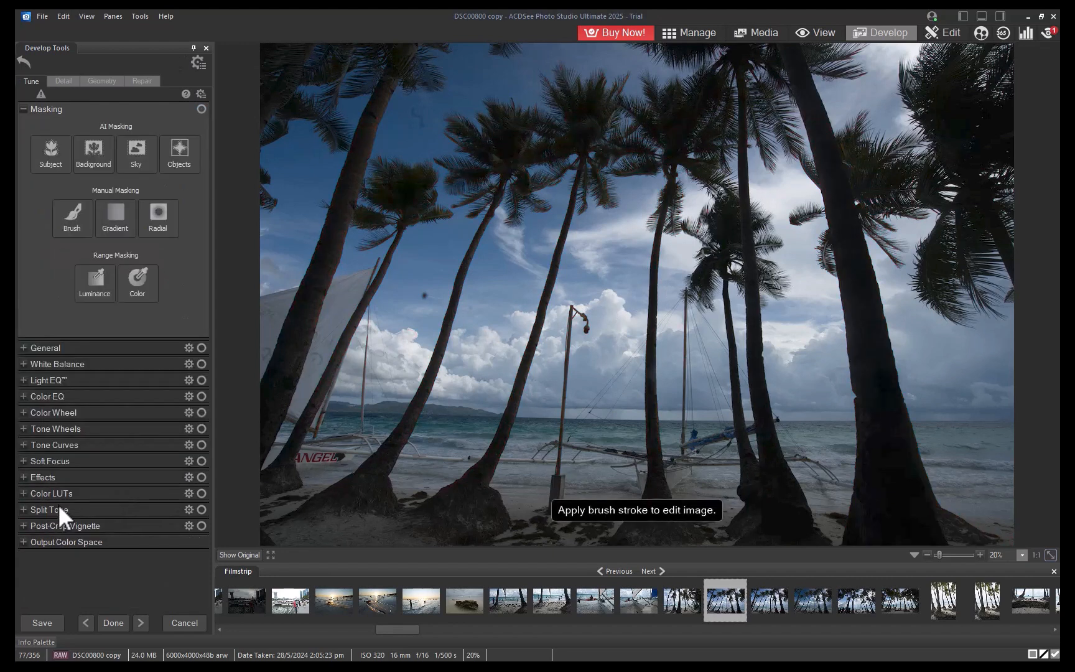
Create a Luminance range mask and narrow its range handles to cover only the darkest tones, about 0–54.
click(92, 285)
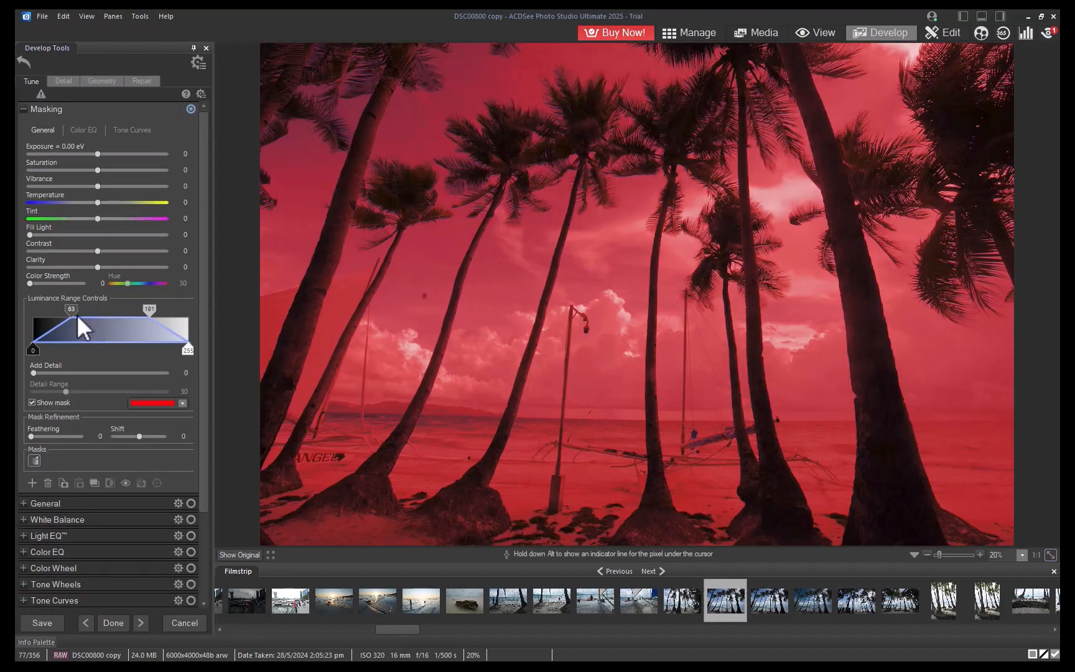
drag(149, 309, 59, 310)
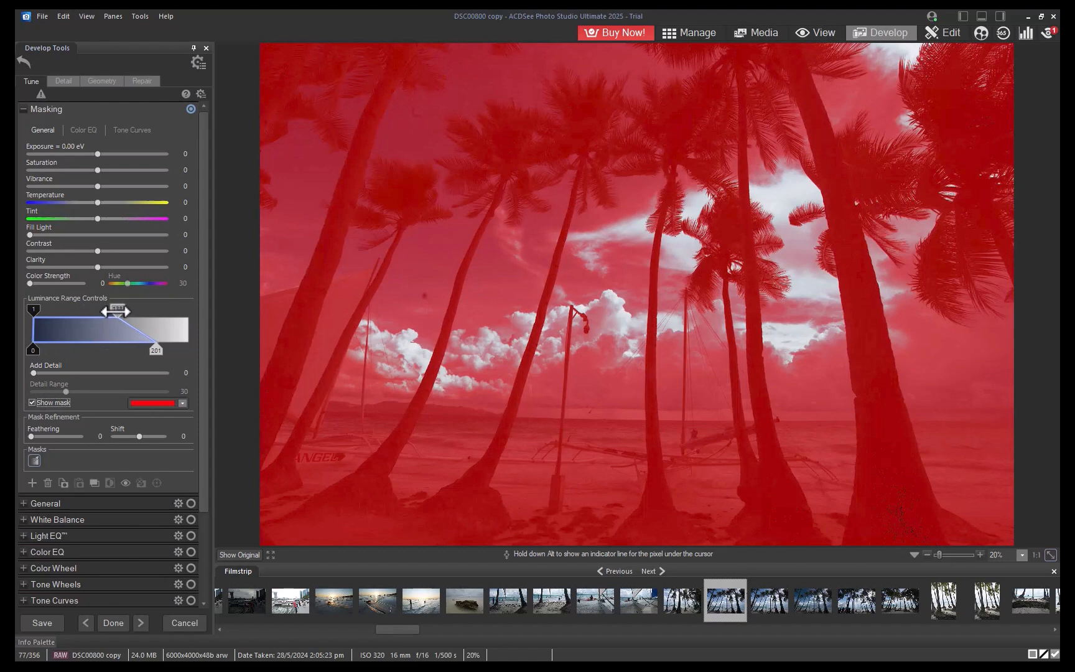
drag(103, 352, 66, 352)
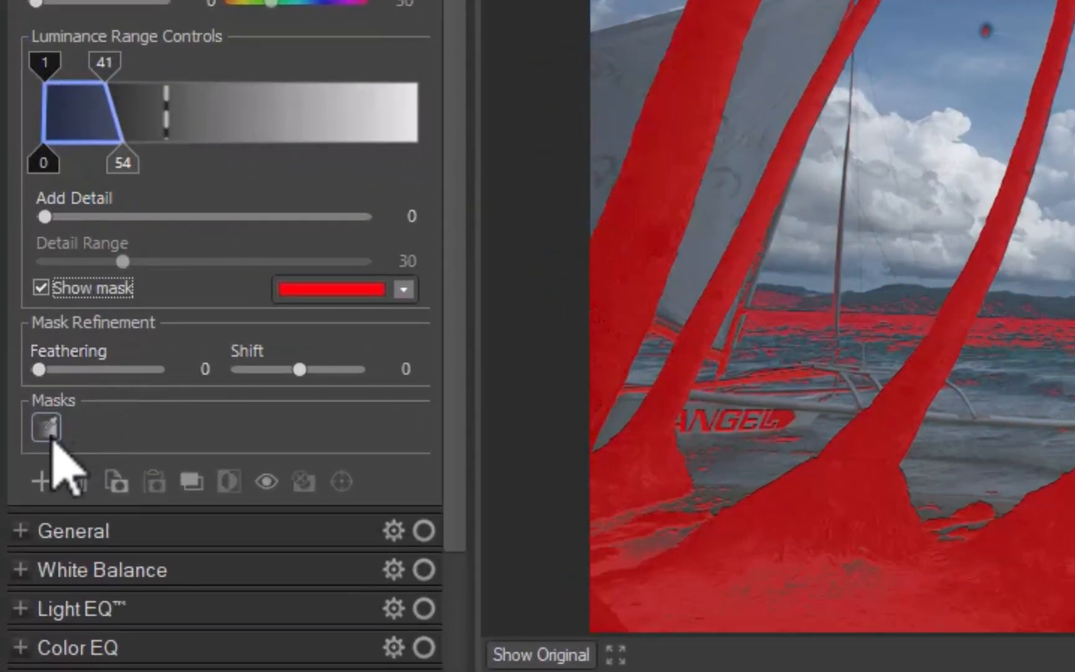
Convert the luminance mask to a brush mask and paint a stroke near the base of the lamp post.
right_click(52, 436)
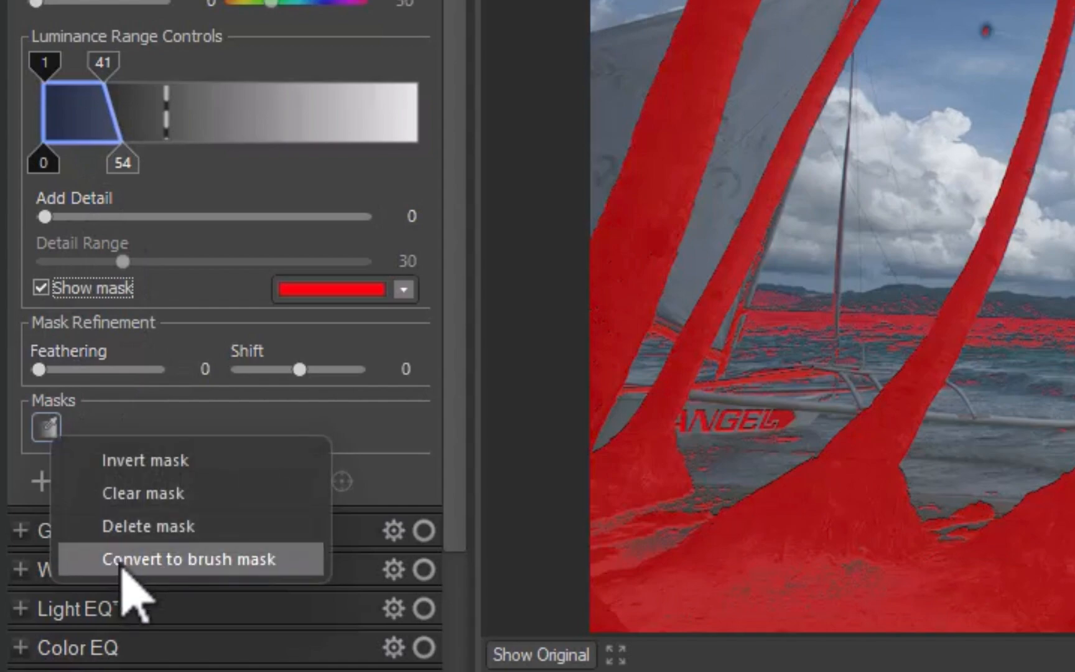
click(122, 559)
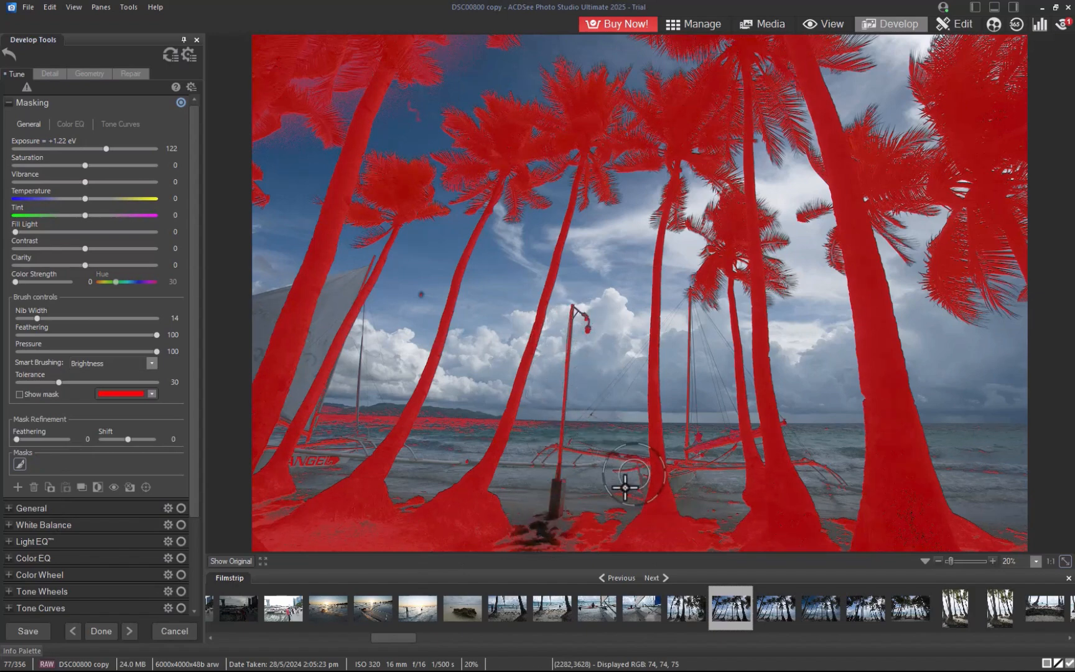
mouse_move(624, 489)
mouse_down()
mouse_move(583, 548)
mouse_move(584, 512)
mouse_move(556, 537)
mouse_up()
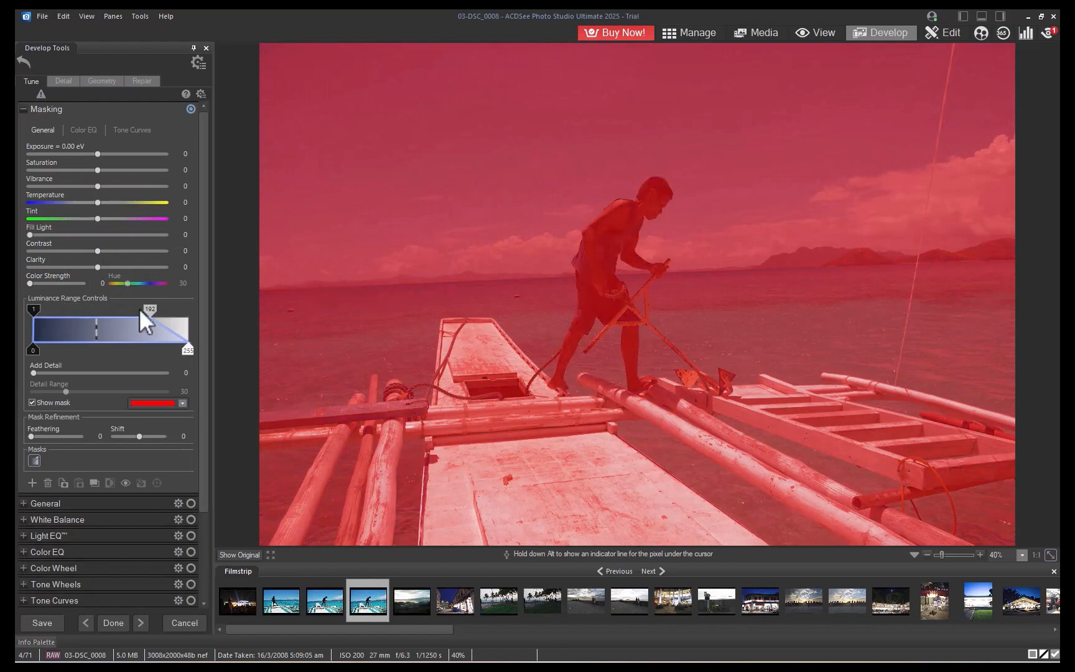
On the boat photo, limit the luminance mask to the darkest tones and brighten it to +1.37 eV exposure.
drag(138, 307, 51, 317)
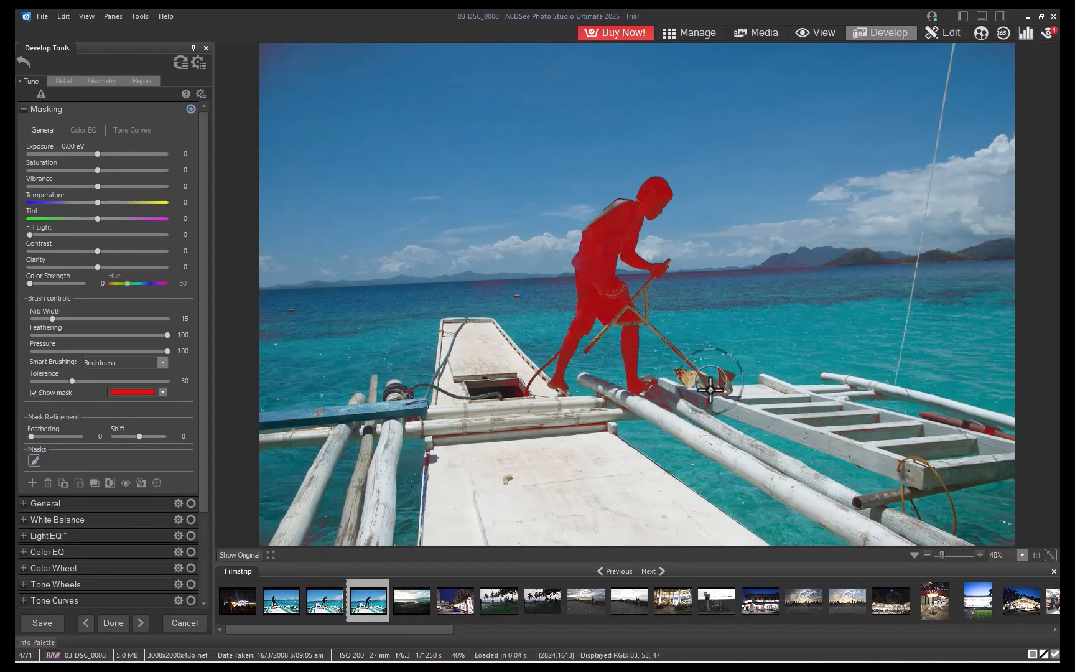
drag(97, 154, 122, 154)
click(33, 392)
scroll(989, 517, up, 5)
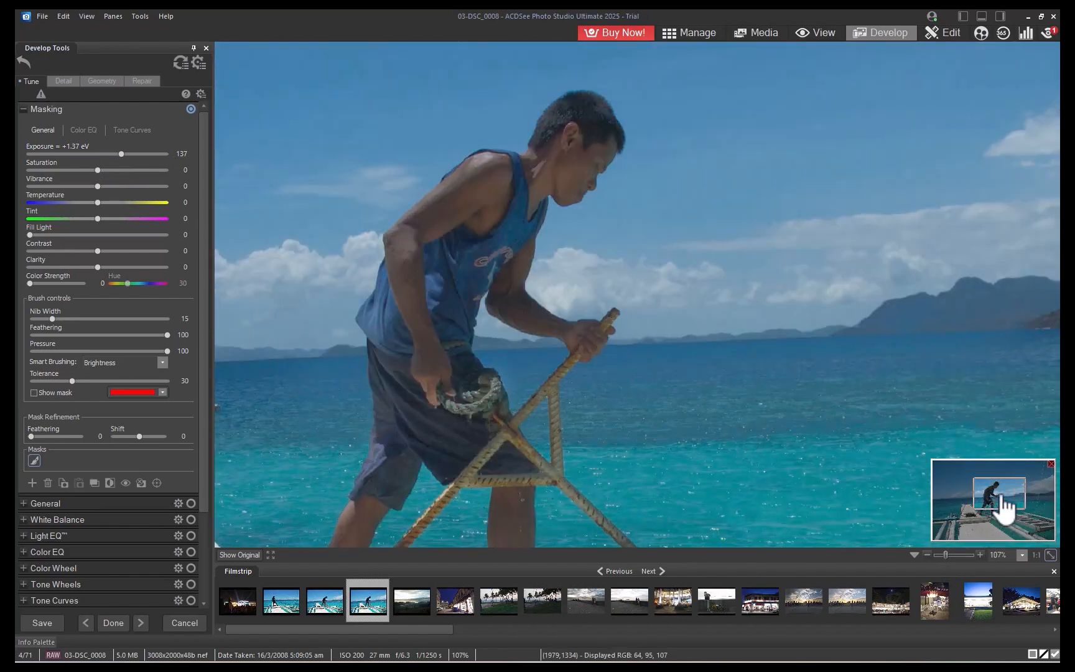
mouse_move(1001, 510)
mouse_down()
mouse_move(985, 523)
mouse_move(1002, 512)
mouse_move(995, 492)
mouse_up()
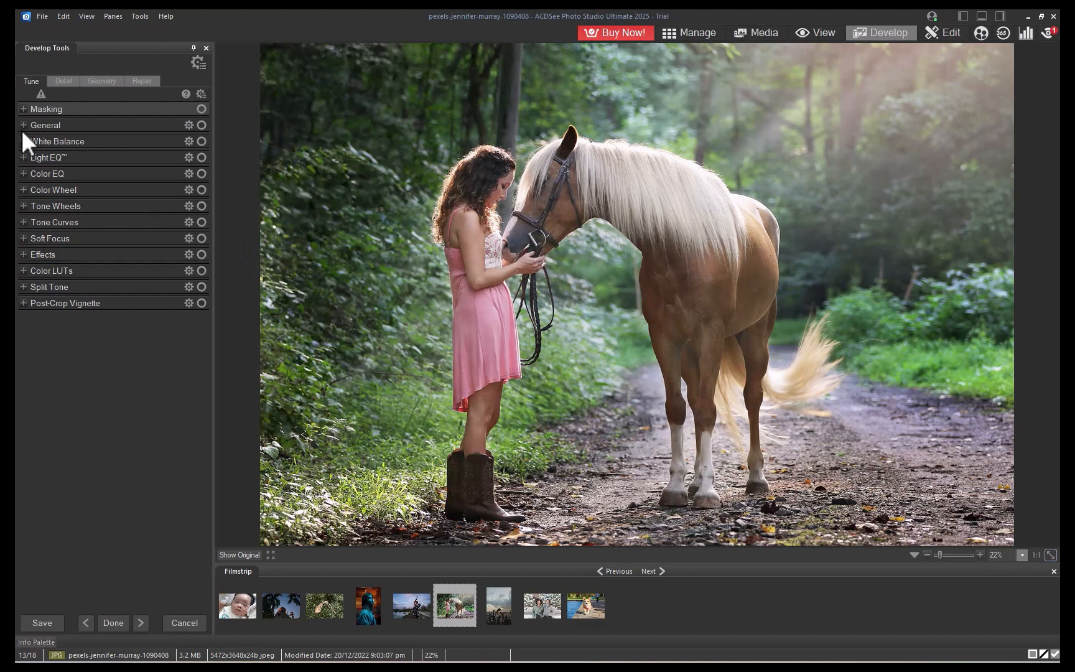
On the horse photo, create a Color range mask, show it, and adjust the wheel selection to target the pink dress.
click(23, 109)
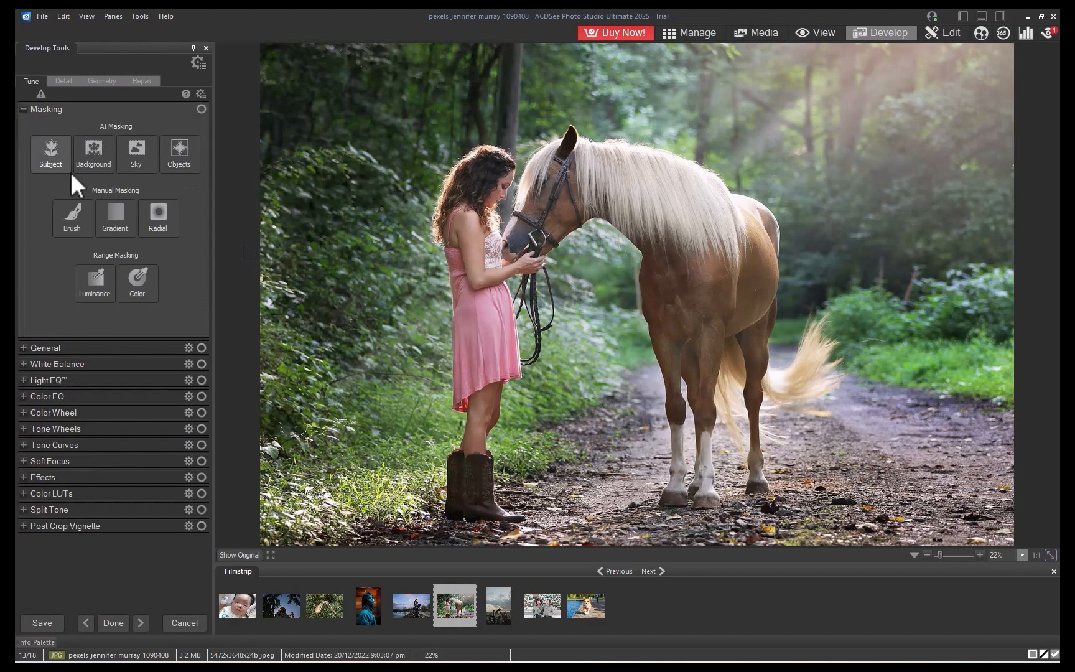
click(136, 285)
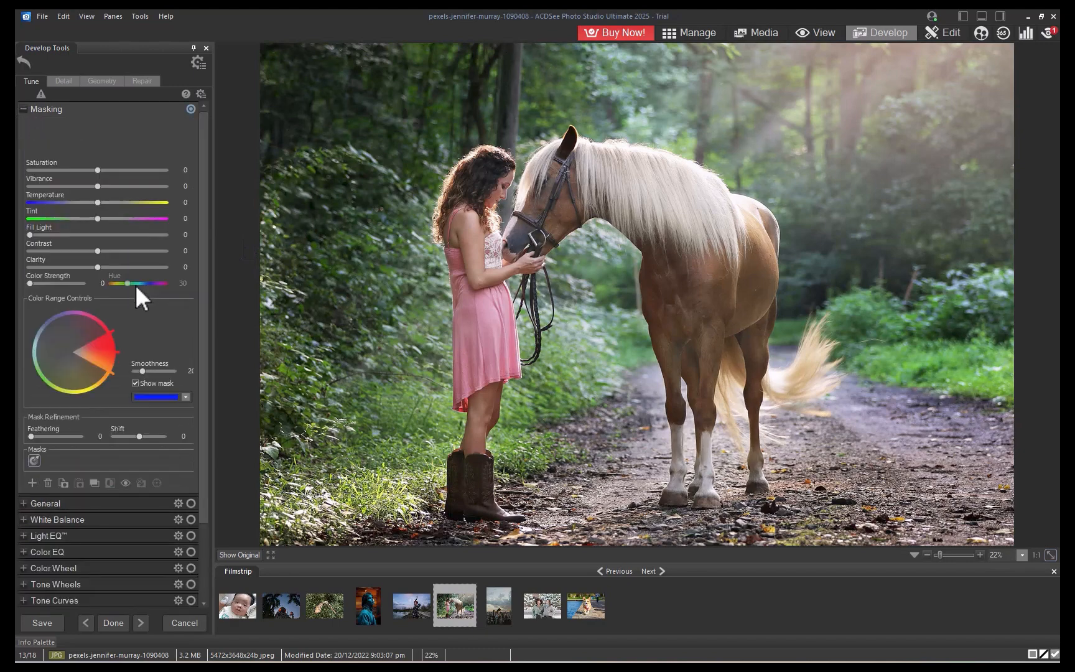
click(135, 383)
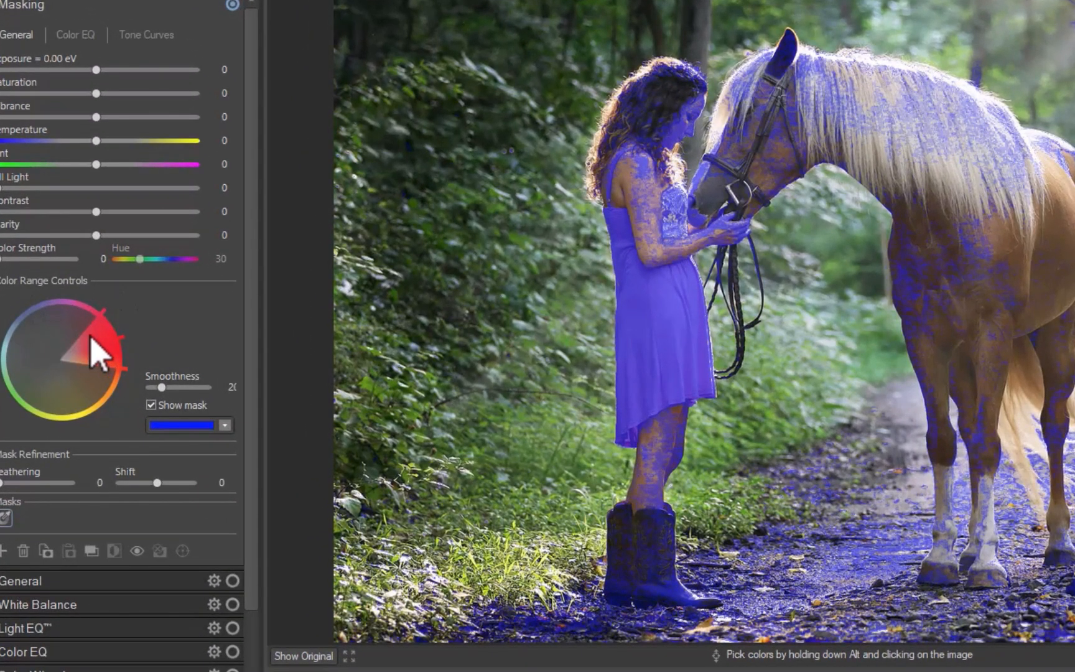
drag(92, 336, 75, 357)
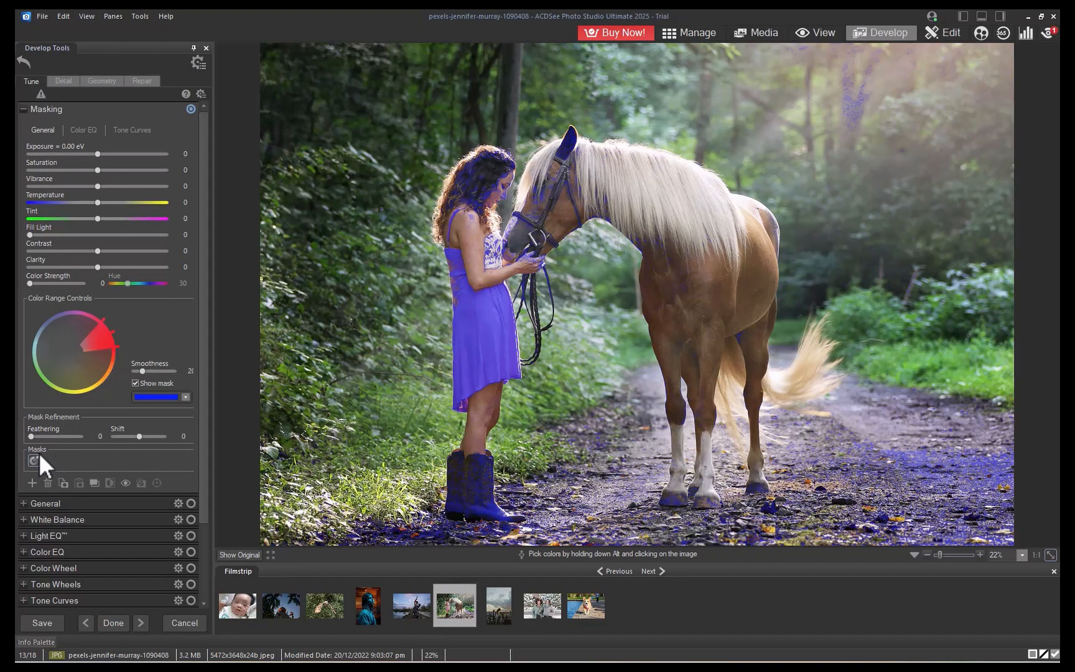
Convert the color mask to a brush mask and erase stray mask areas from the boots, path and trees.
right_click(29, 461)
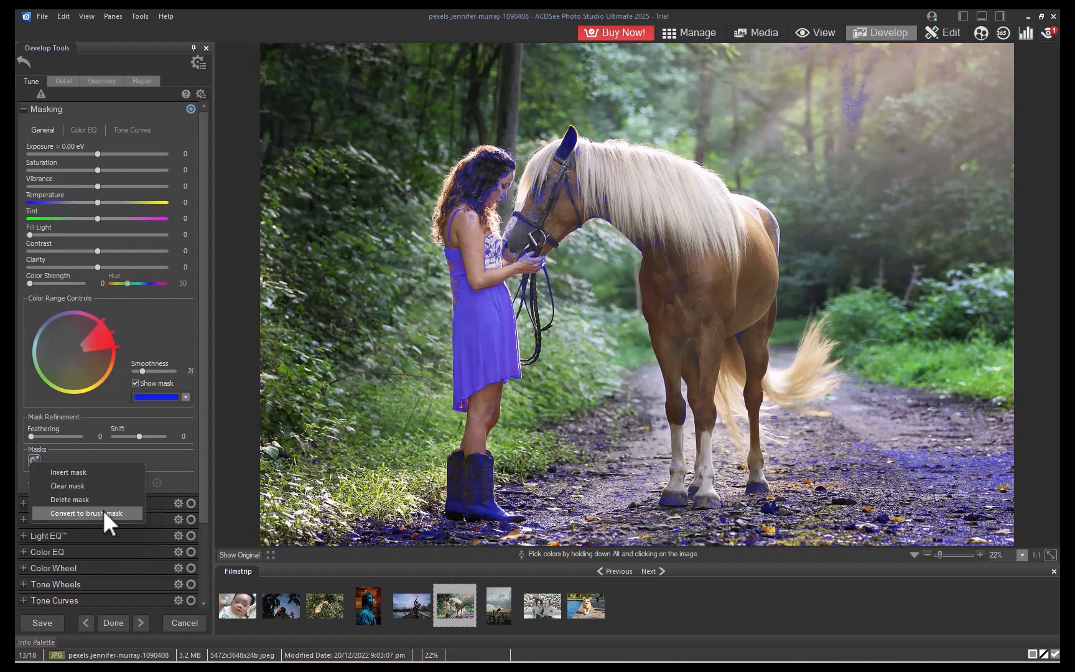
click(102, 512)
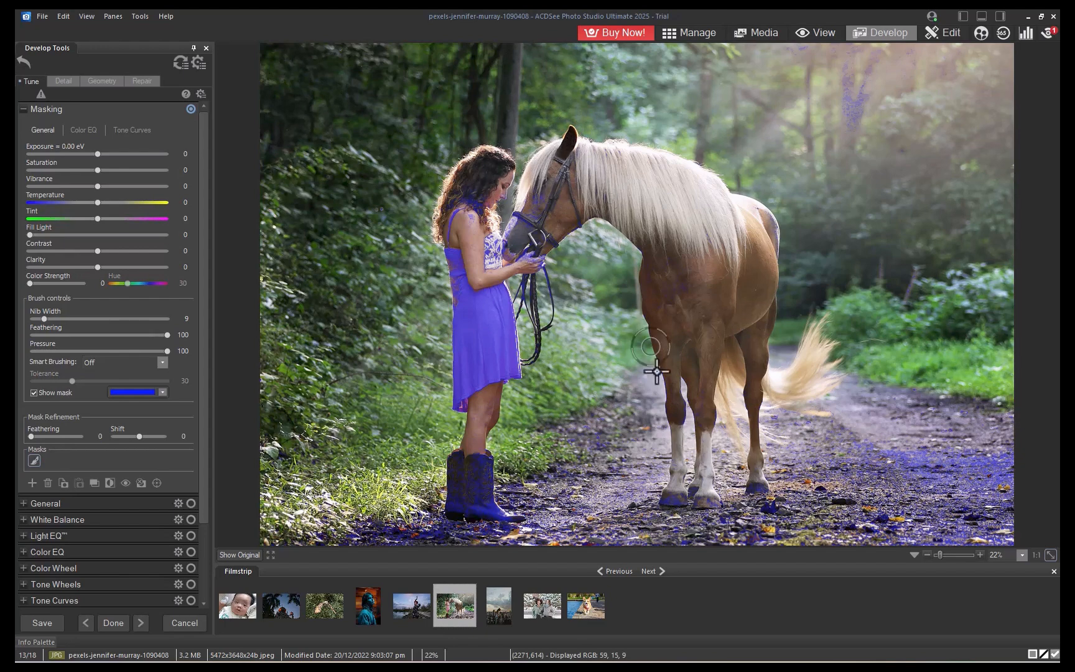
mouse_move(504, 468)
mouse_down()
mouse_move(476, 468)
mouse_move(484, 468)
mouse_up()
mouse_move(542, 490)
mouse_down()
mouse_move(416, 530)
mouse_move(650, 542)
mouse_move(431, 538)
mouse_move(744, 355)
mouse_move(924, 349)
mouse_move(869, 448)
mouse_move(570, 434)
mouse_up()
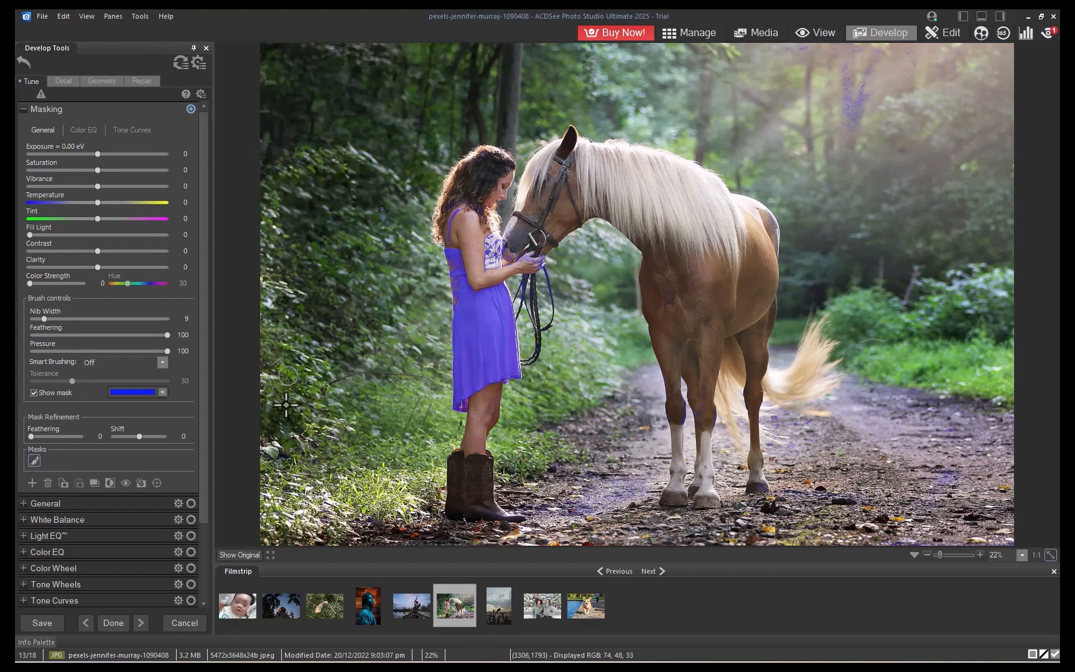
drag(853, 127, 857, 80)
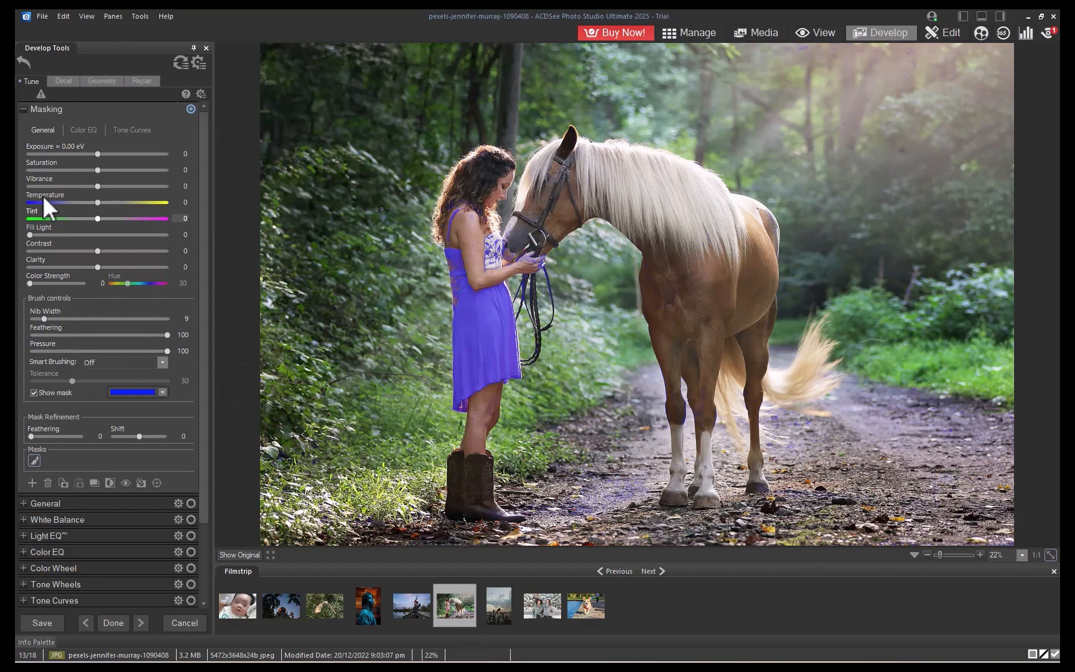
Hide the mask overlay and raise the dress mask's exposure.
click(98, 155)
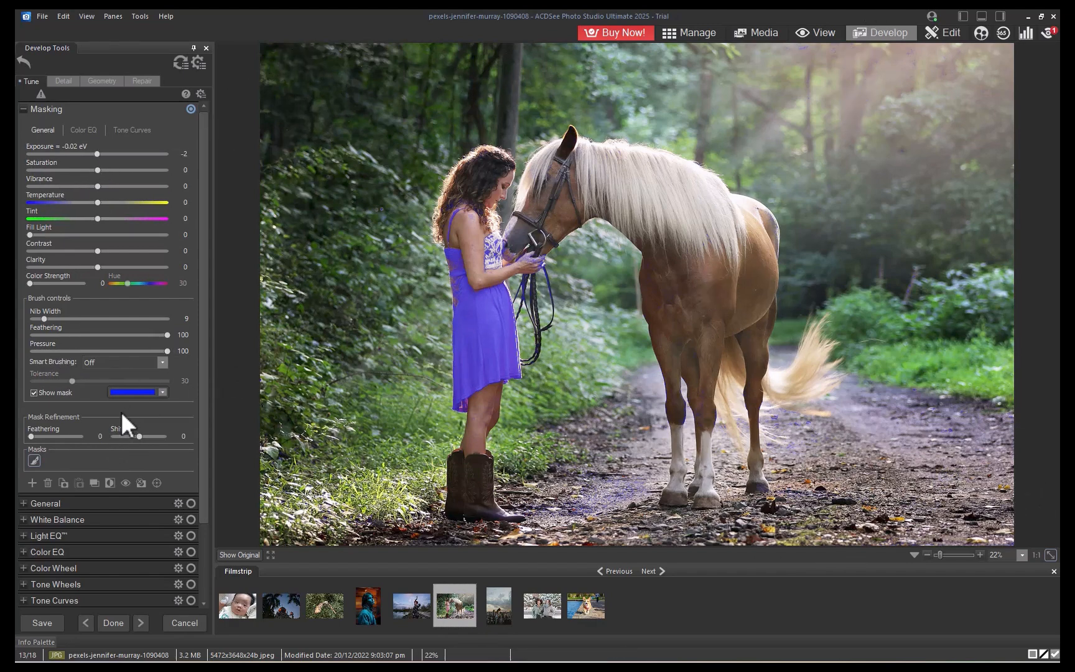
click(34, 392)
drag(96, 154, 165, 183)
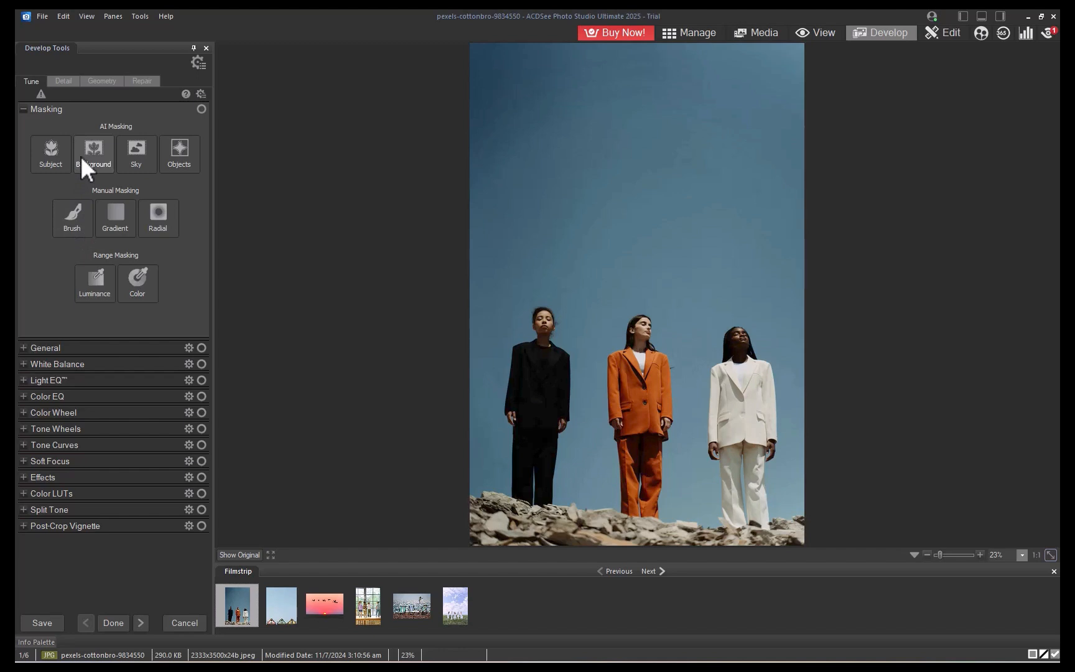
Try an AI Objects mask on the left woman's head in the three-person photo, then delete the mask.
click(180, 150)
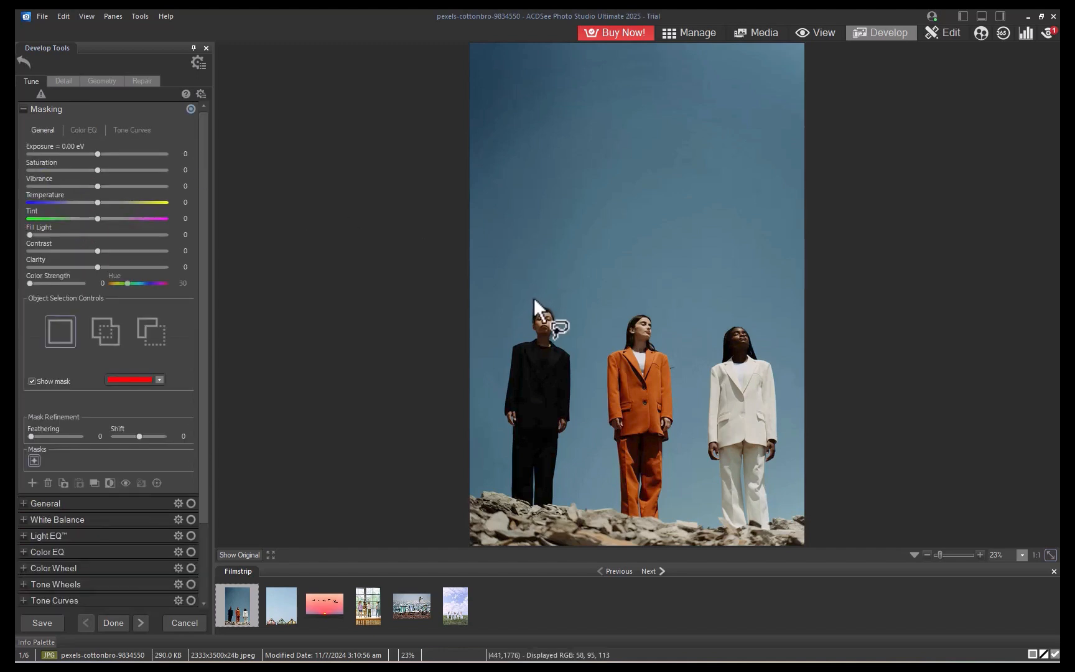
mouse_move(535, 301)
mouse_down()
mouse_move(483, 398)
mouse_move(506, 501)
mouse_move(575, 495)
mouse_move(578, 343)
mouse_move(533, 301)
mouse_up()
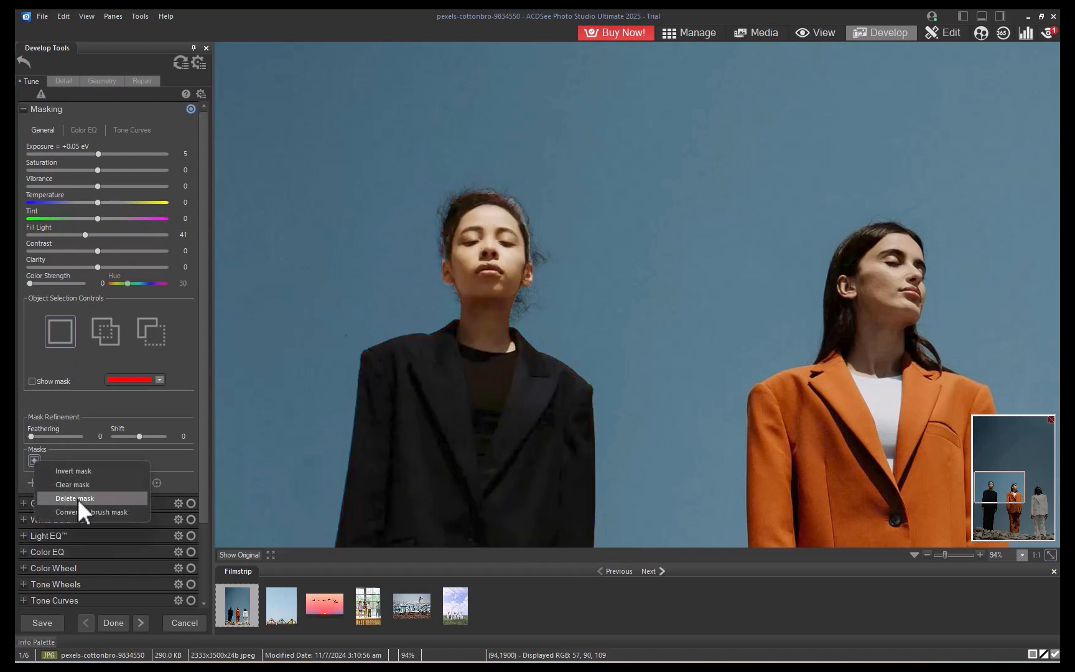
click(83, 509)
scroll(499, 228, down, 9)
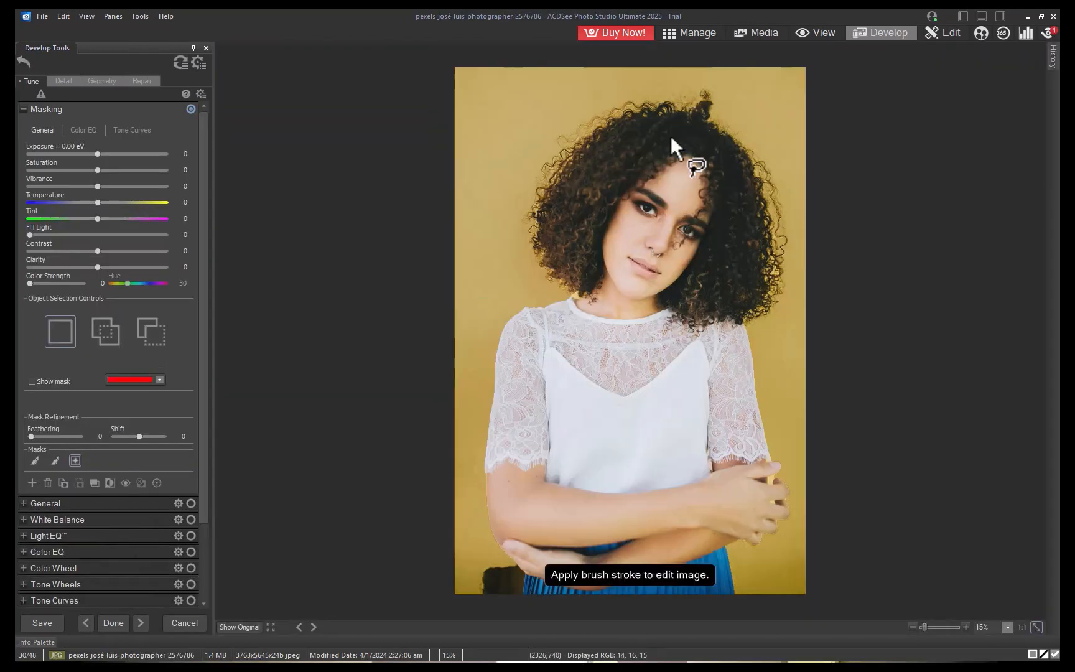
On the curly-haired portrait, make an AI object mask of the face and raise its exposure to +0.46 eV.
mouse_move(657, 143)
mouse_down()
mouse_move(615, 193)
mouse_move(602, 241)
mouse_move(604, 284)
mouse_move(620, 299)
mouse_move(667, 303)
mouse_move(703, 259)
mouse_move(723, 199)
mouse_move(714, 157)
mouse_move(658, 149)
mouse_up()
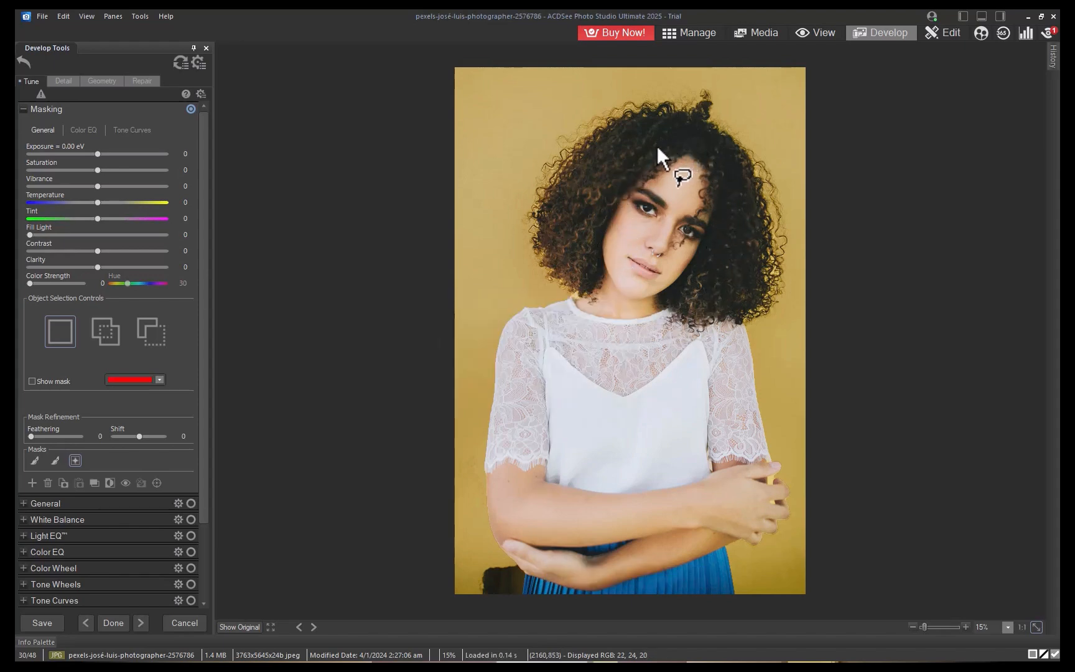
click(32, 380)
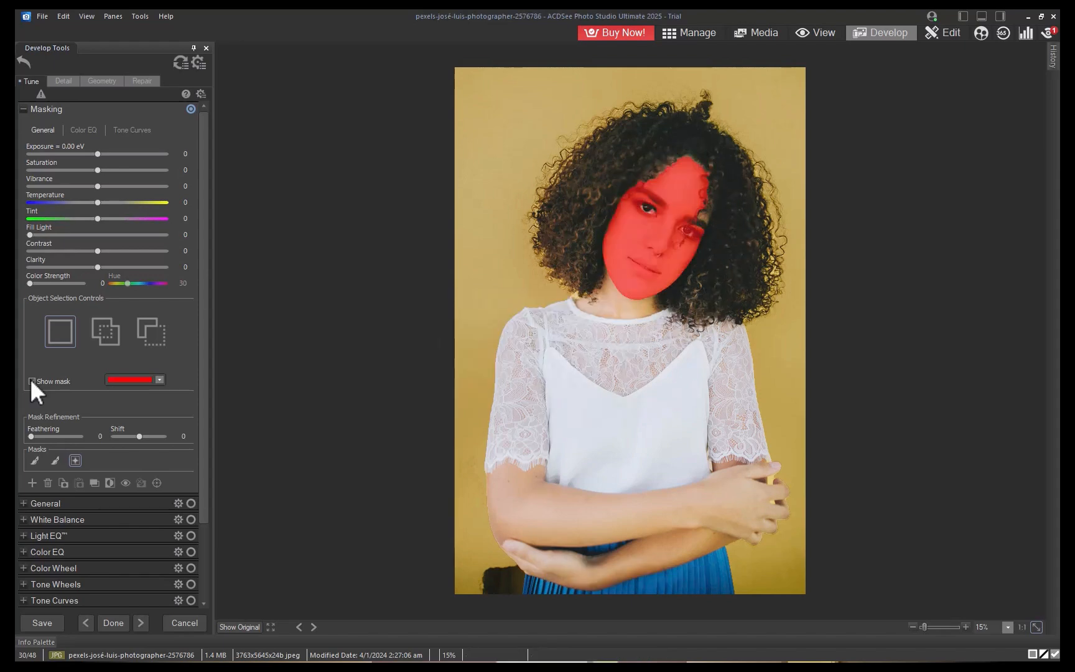
click(32, 380)
drag(97, 153, 105, 152)
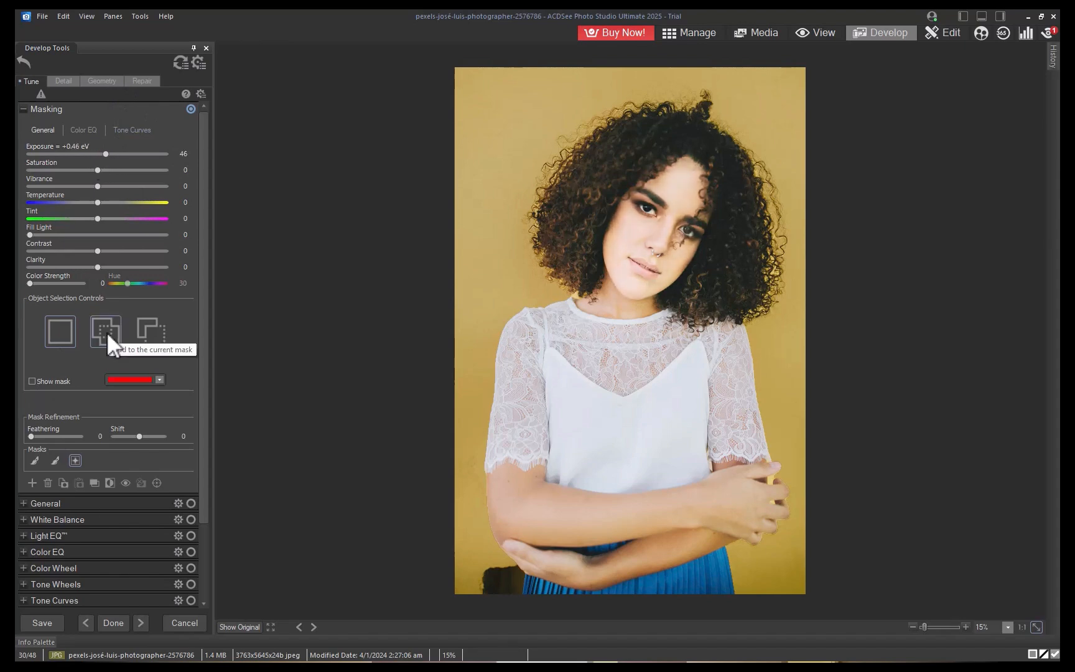
Add a new AI Select Object mask on the woman's white top and toggle the mask overlay to check it.
click(29, 484)
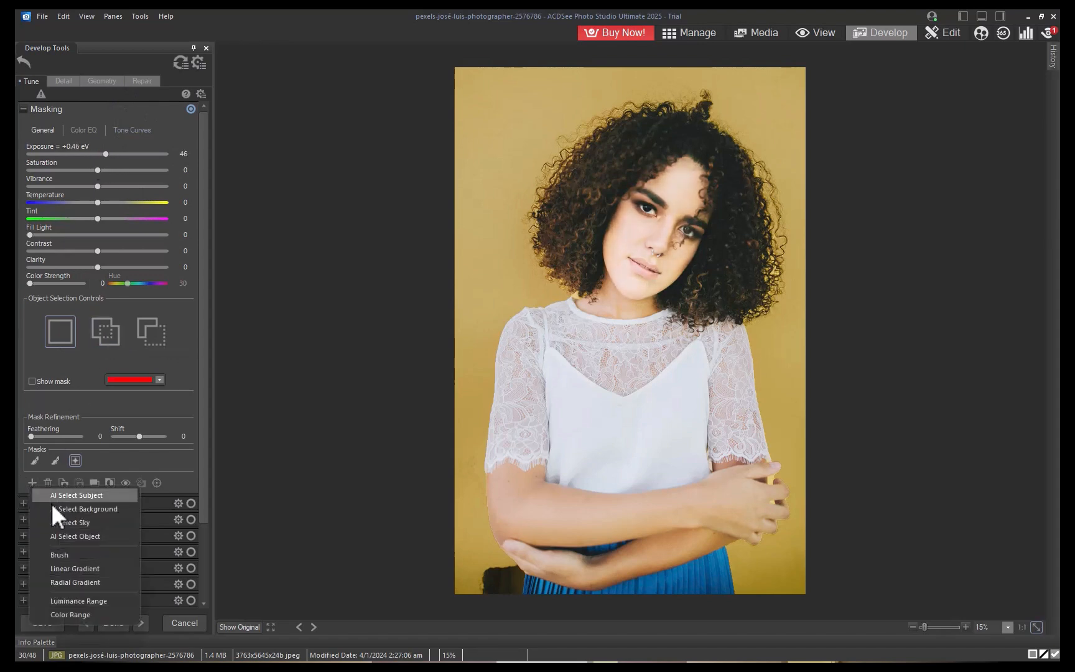
click(61, 535)
mouse_move(544, 285)
mouse_down()
mouse_move(484, 351)
mouse_move(475, 456)
mouse_move(543, 486)
mouse_move(673, 502)
mouse_move(759, 469)
mouse_move(760, 358)
mouse_move(715, 302)
mouse_move(539, 285)
mouse_up()
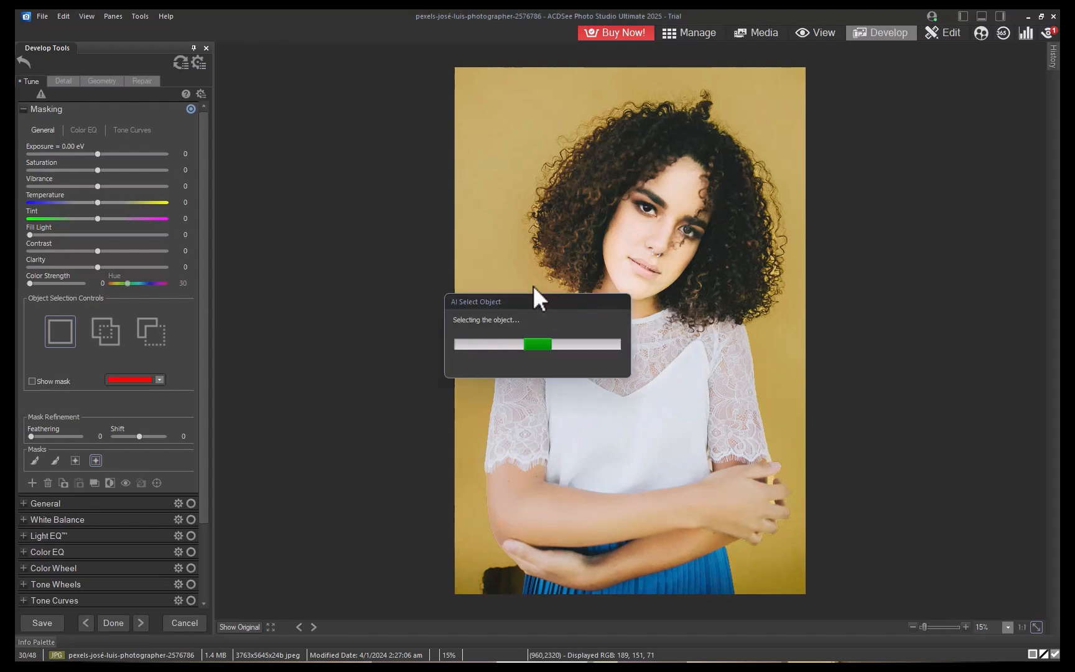
click(31, 381)
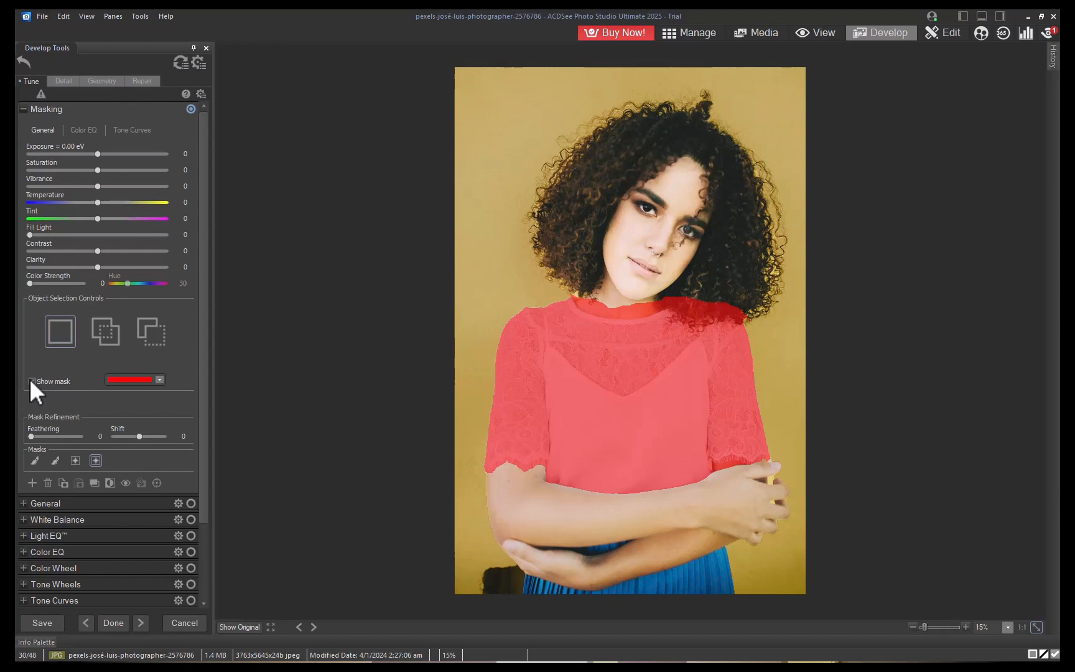
click(31, 380)
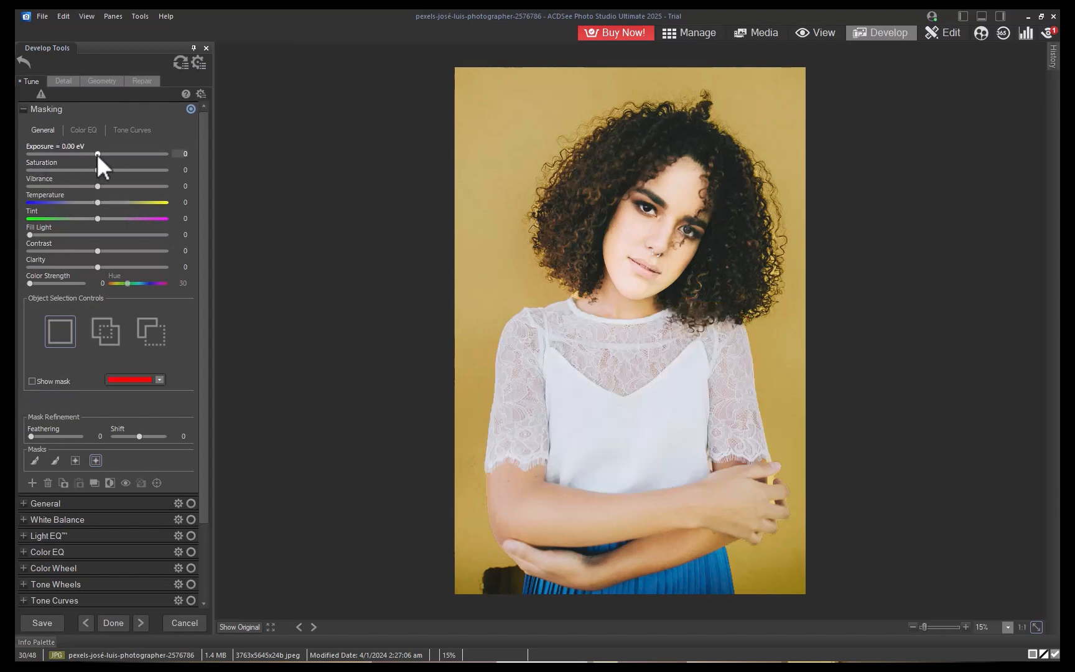
Zoom in and make further object selections on the woman's chin and forehead.
mouse_move(97, 154)
mouse_down()
mouse_move(85, 150)
mouse_move(97, 160)
mouse_up()
scroll(633, 228, up, 1)
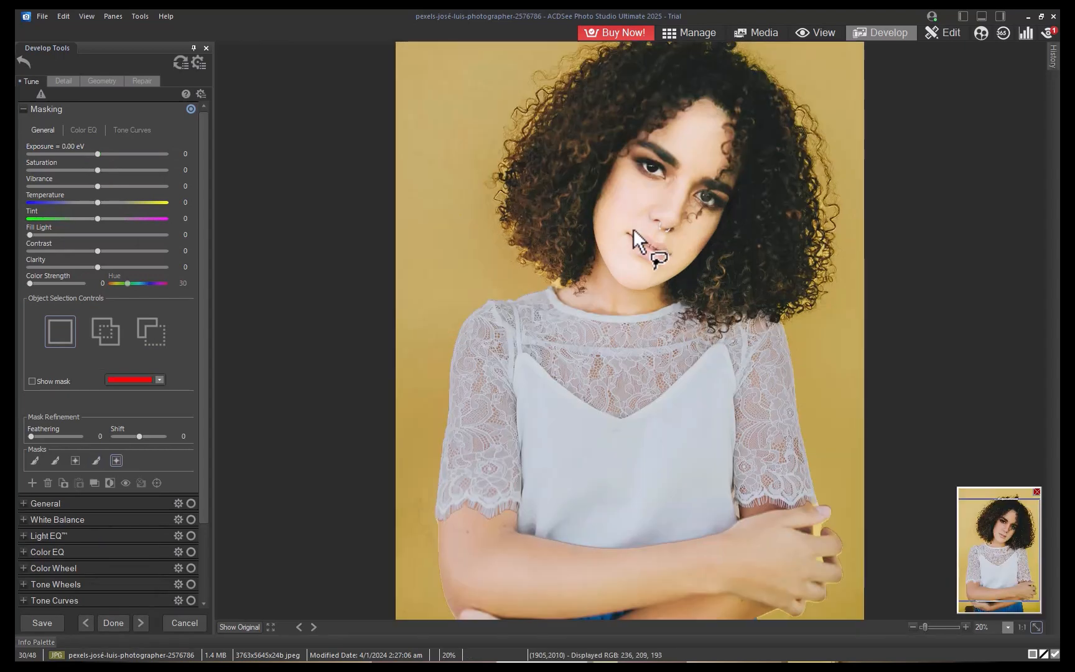
mouse_move(633, 228)
mouse_down()
mouse_move(655, 234)
mouse_move(672, 259)
mouse_move(643, 263)
mouse_move(638, 229)
mouse_up()
mouse_move(635, 155)
mouse_down()
mouse_move(666, 172)
mouse_move(647, 184)
mouse_move(634, 157)
mouse_up()
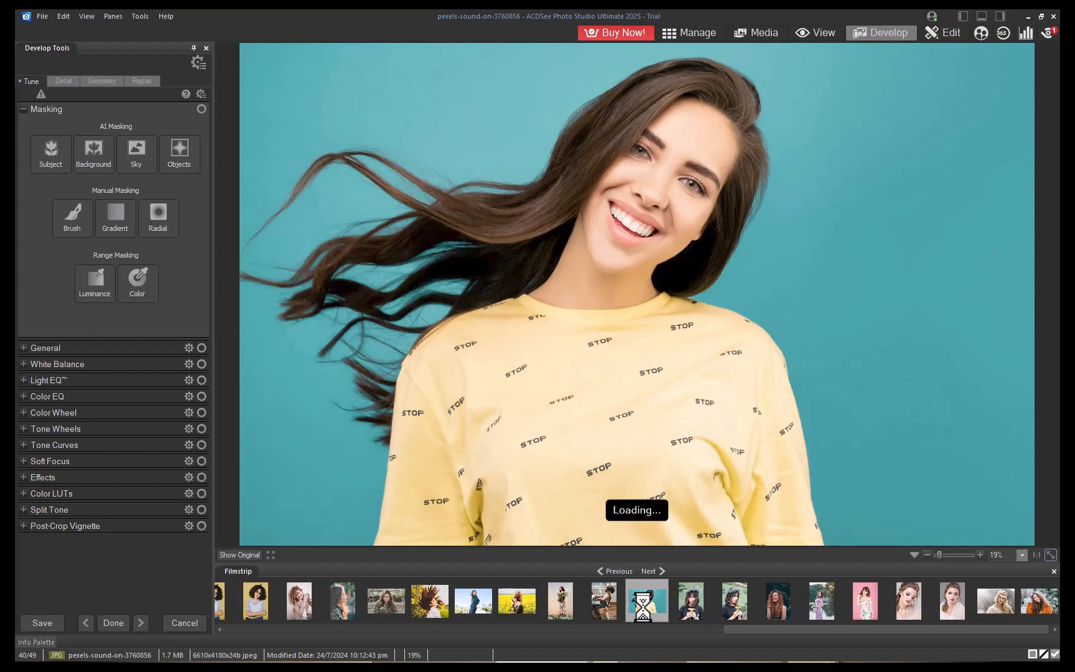
On the yellow-shirt portrait, apply an AI Subject mask and raise its exposure to +1.30 eV.
click(51, 159)
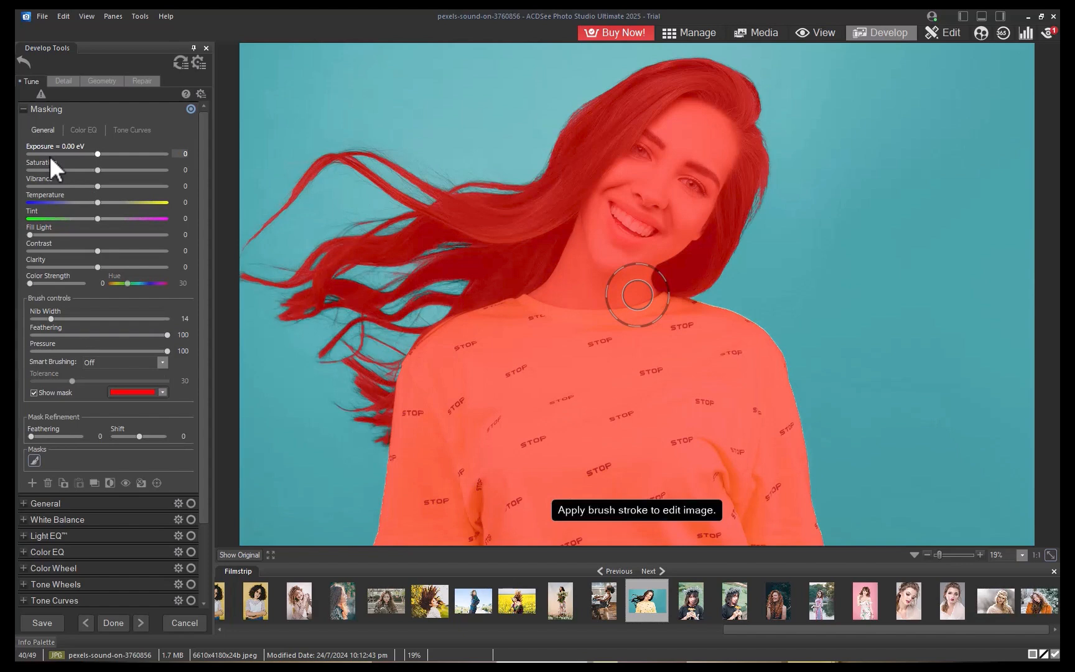
drag(98, 154, 120, 158)
scroll(635, 293, up, 1)
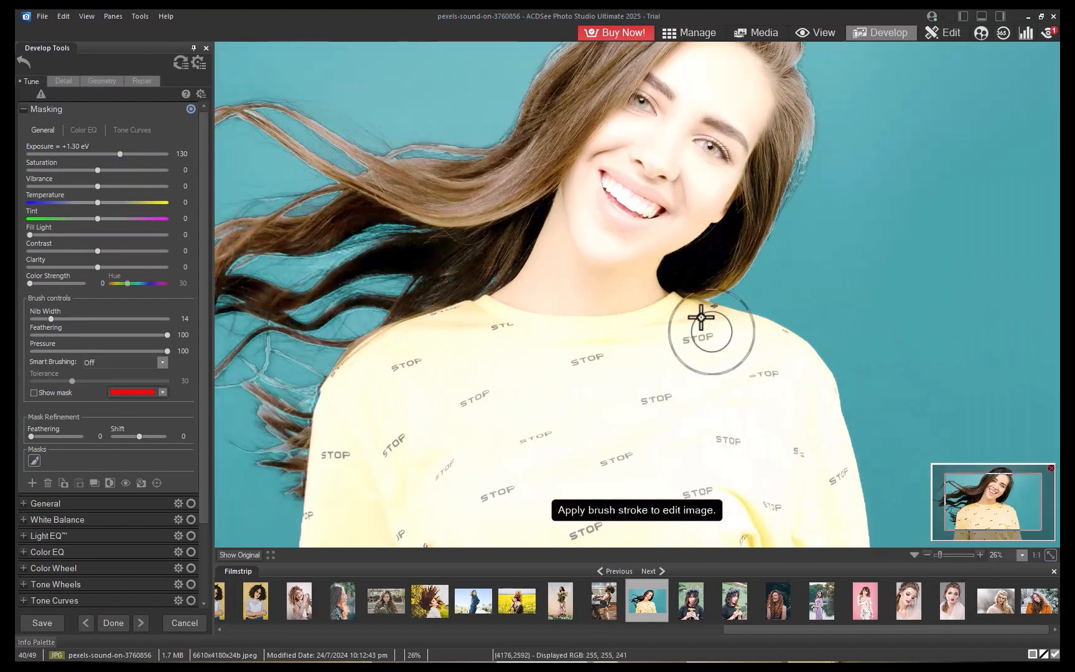
Brush the mask along the neck edge and set the mask refinement feathering to 100.
drag(695, 275, 654, 355)
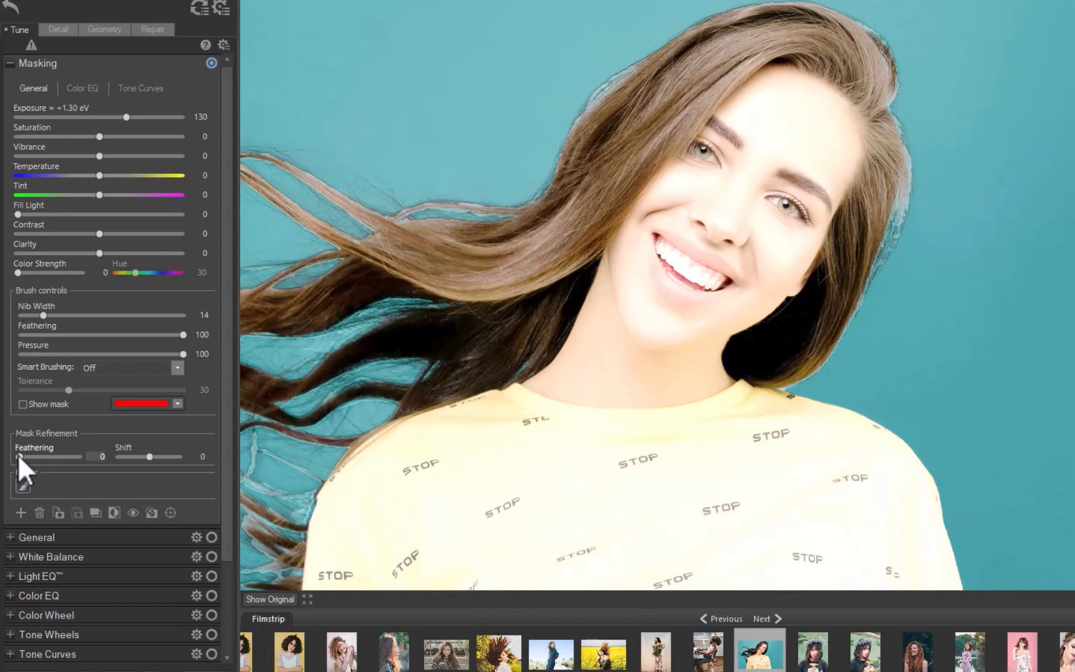
drag(20, 456, 73, 451)
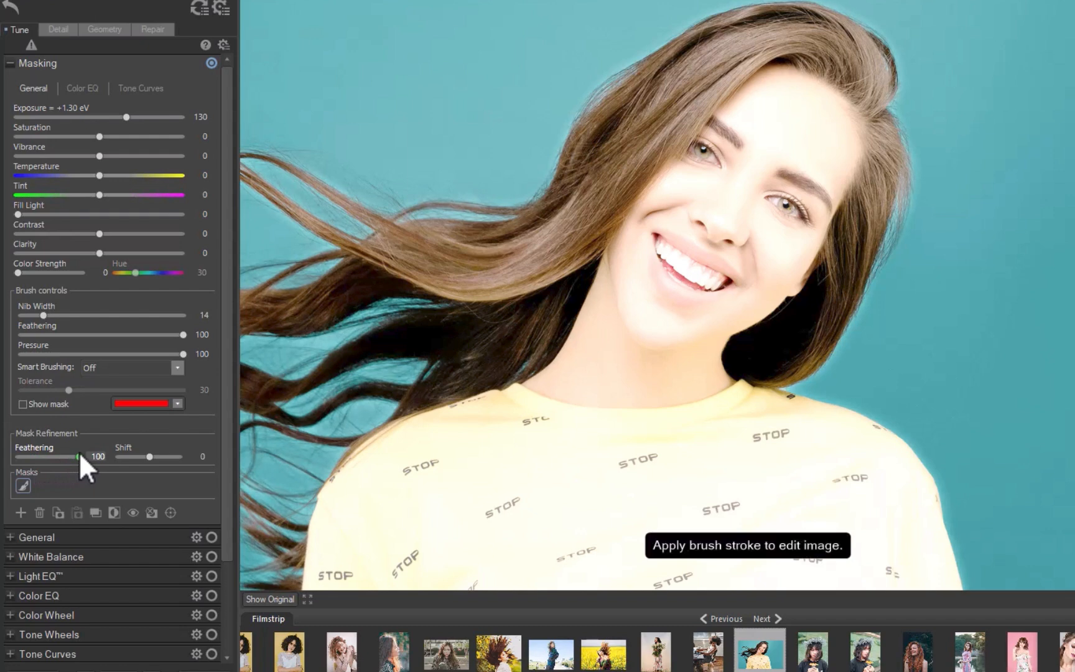
On the sunset ship photo, restrict the luminance range mask to the darkest tones, about 0 to 25.
drag(149, 454, 141, 452)
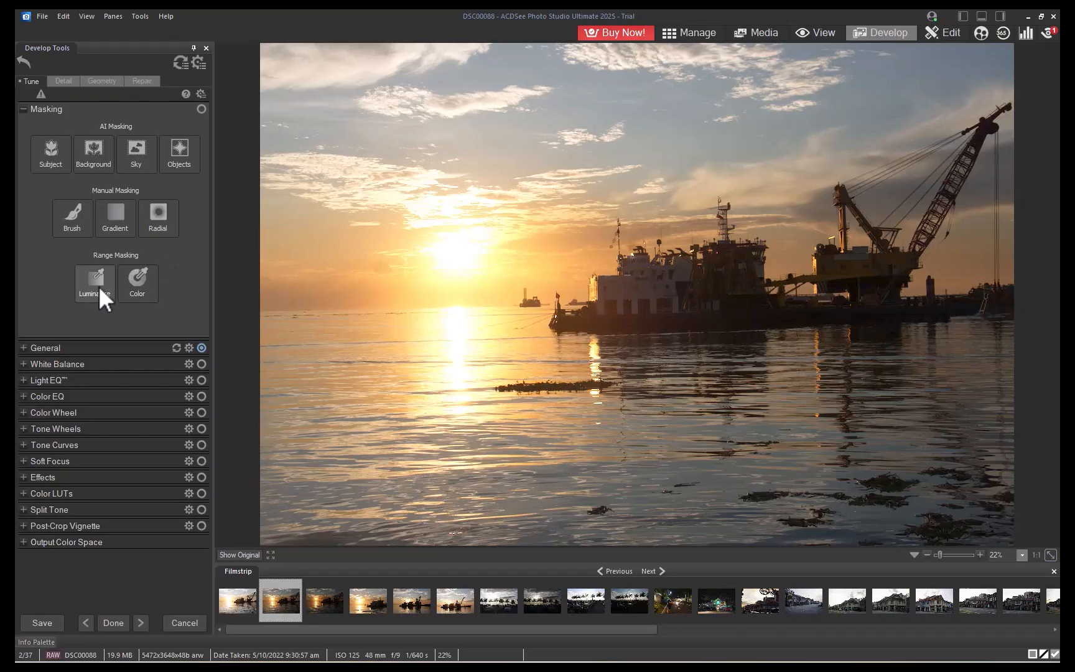
click(98, 285)
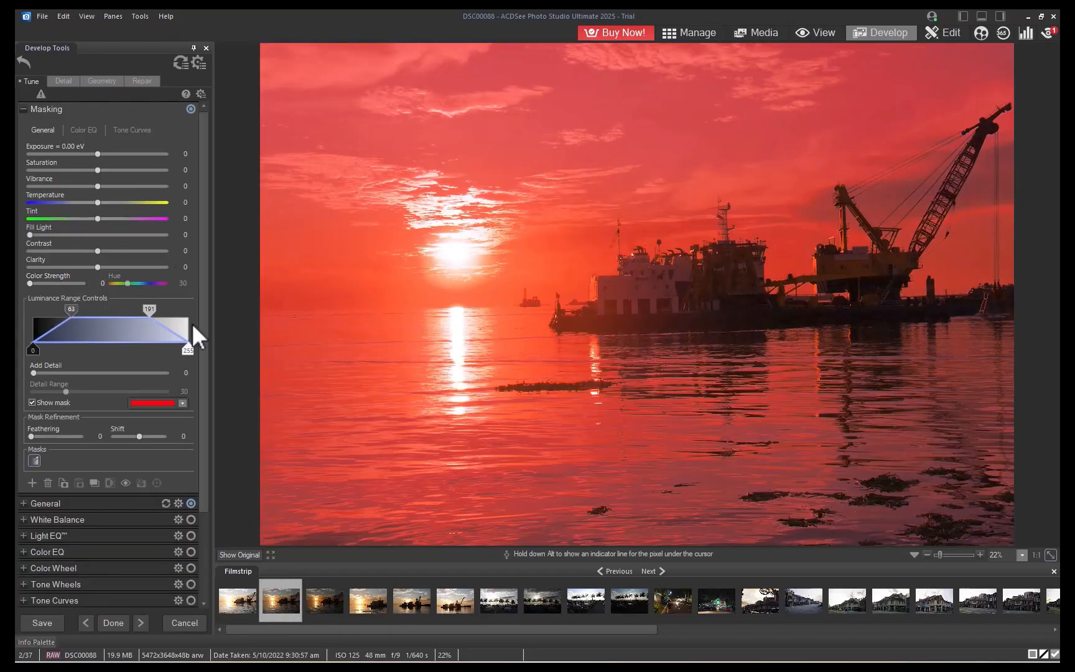
drag(186, 309, 45, 309)
drag(95, 350, 48, 344)
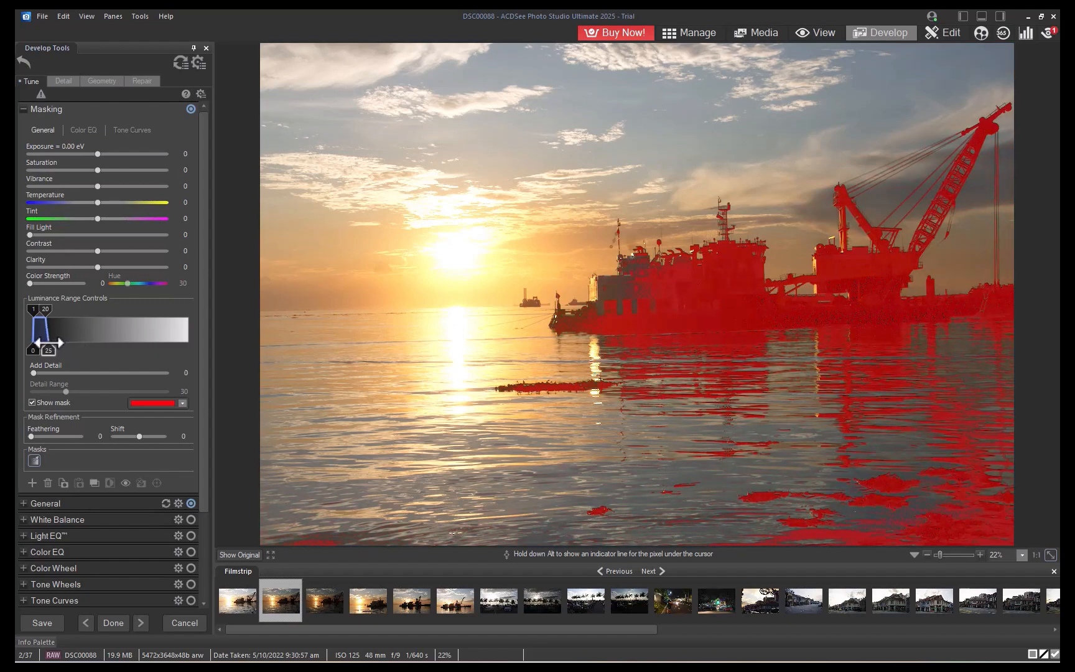
Convert the luminance range mask into a brush mask.
click(942, 554)
mouse_move(993, 506)
mouse_down()
mouse_move(1017, 511)
mouse_move(1010, 503)
mouse_up()
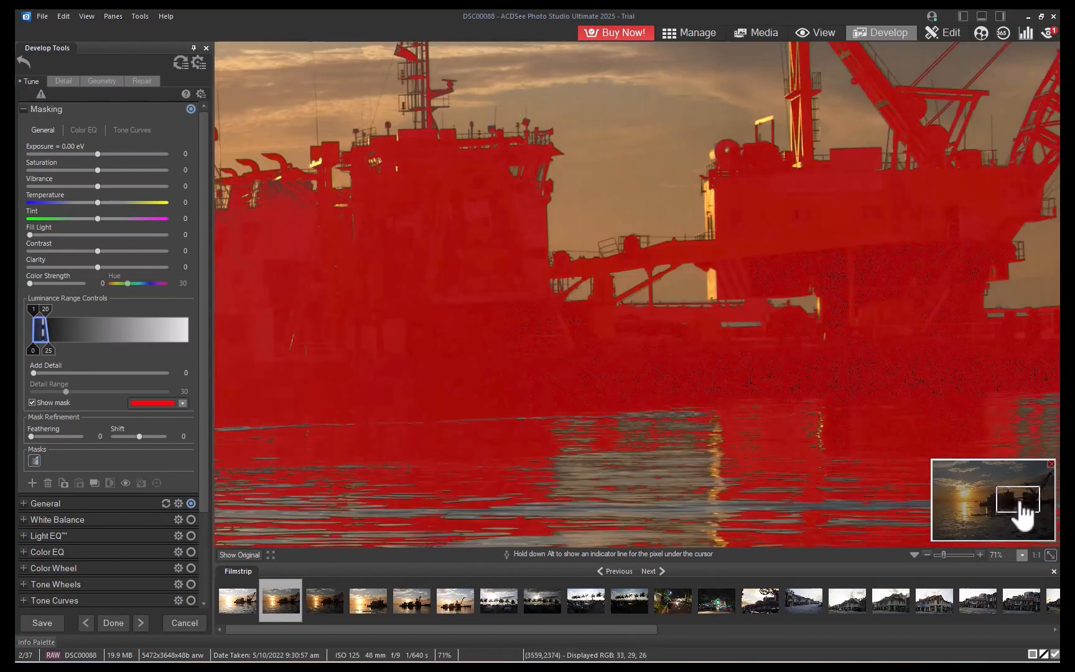
mouse_move(1010, 501)
mouse_down()
mouse_move(1014, 512)
mouse_move(1027, 496)
mouse_move(1011, 519)
mouse_move(1001, 513)
mouse_up()
click(32, 461)
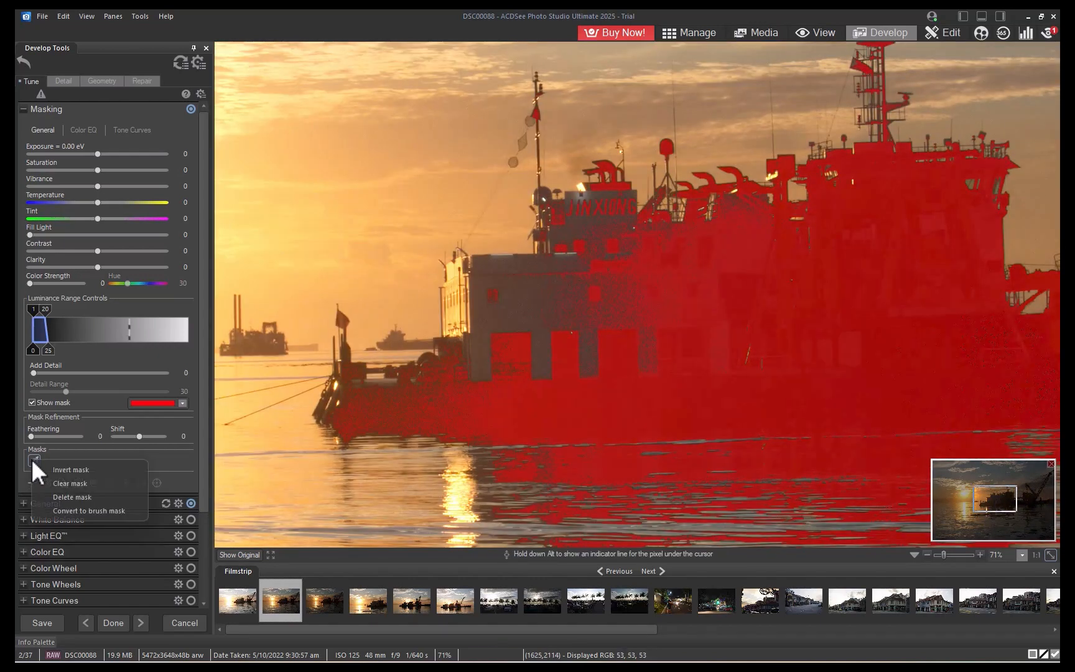
click(96, 509)
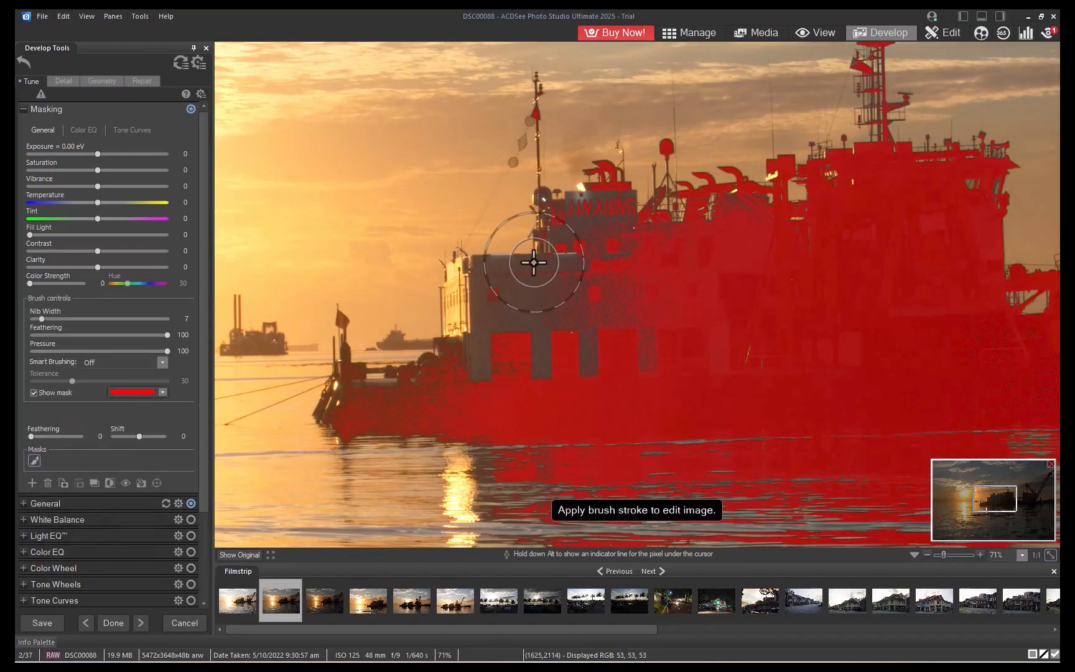
Set Smart Brushing to Brightness and brush the mask over the ship's unmasked areas.
click(112, 397)
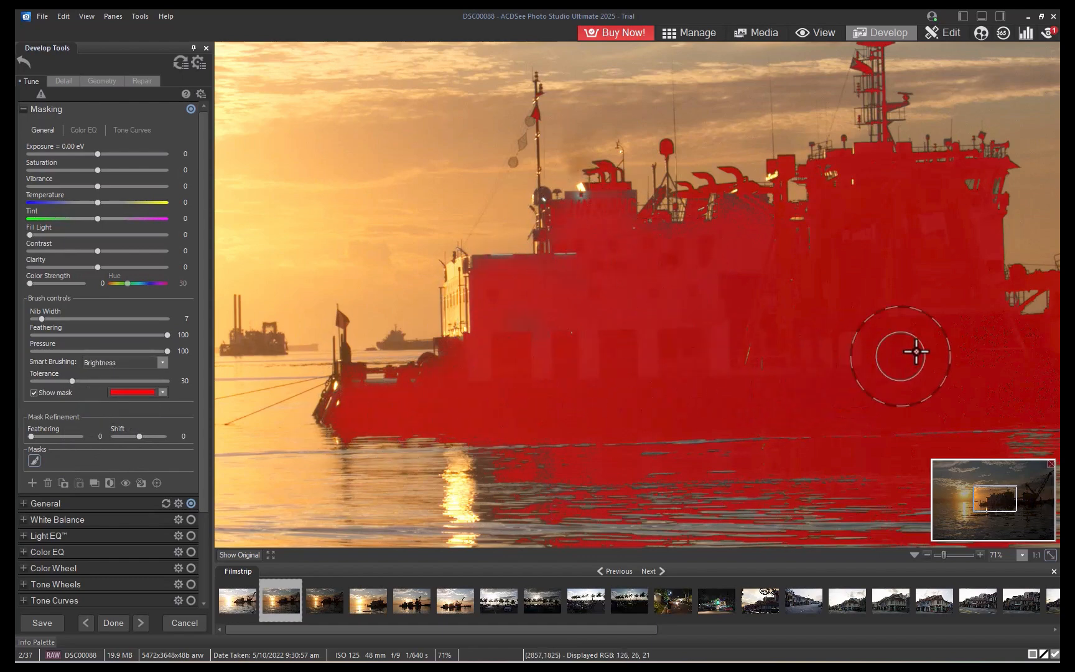
drag(963, 392, 399, 410)
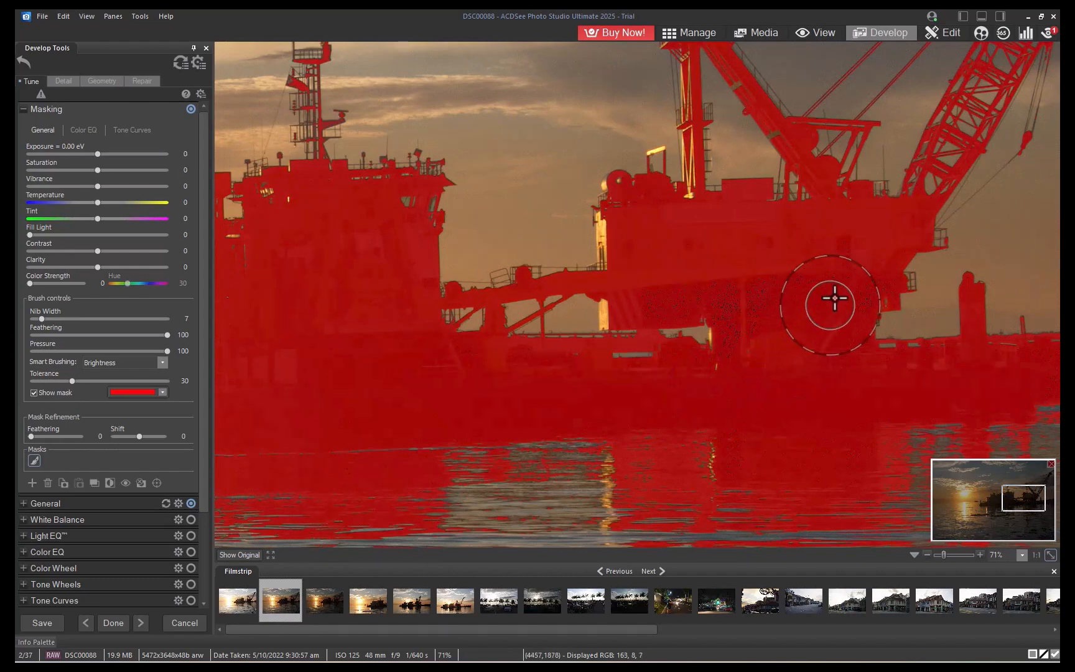
drag(789, 367, 473, 436)
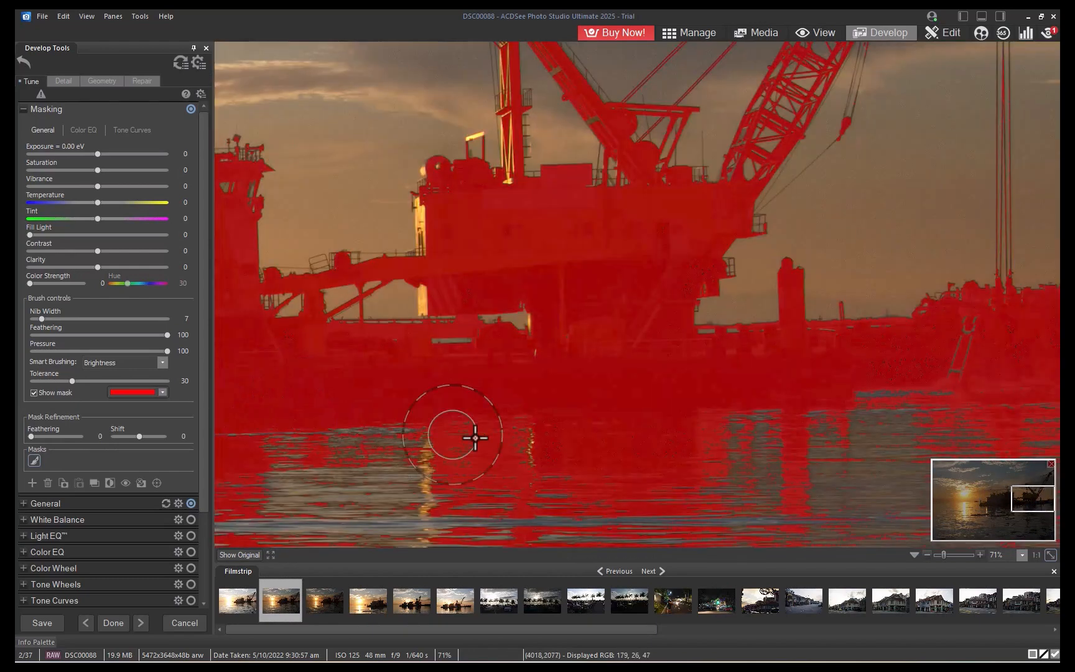
Erase the mask from the water reflections with a nib width of 16.
click(1021, 554)
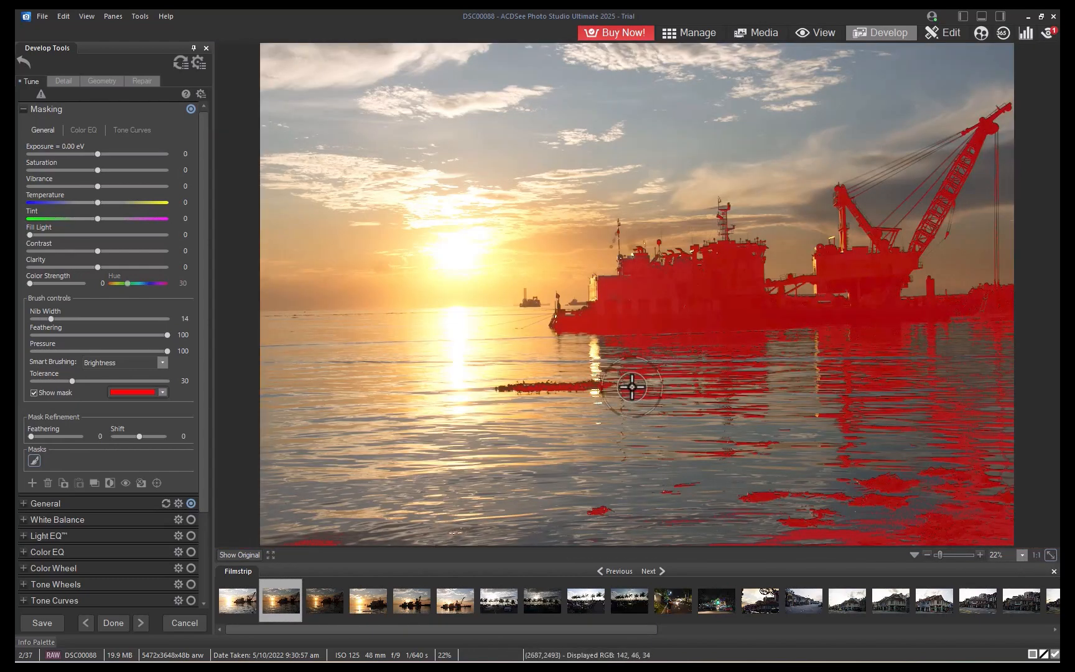
scroll(632, 386, up, 2)
mouse_move(601, 369)
mouse_down()
mouse_move(916, 365)
mouse_move(901, 482)
mouse_move(817, 517)
mouse_move(871, 429)
mouse_up()
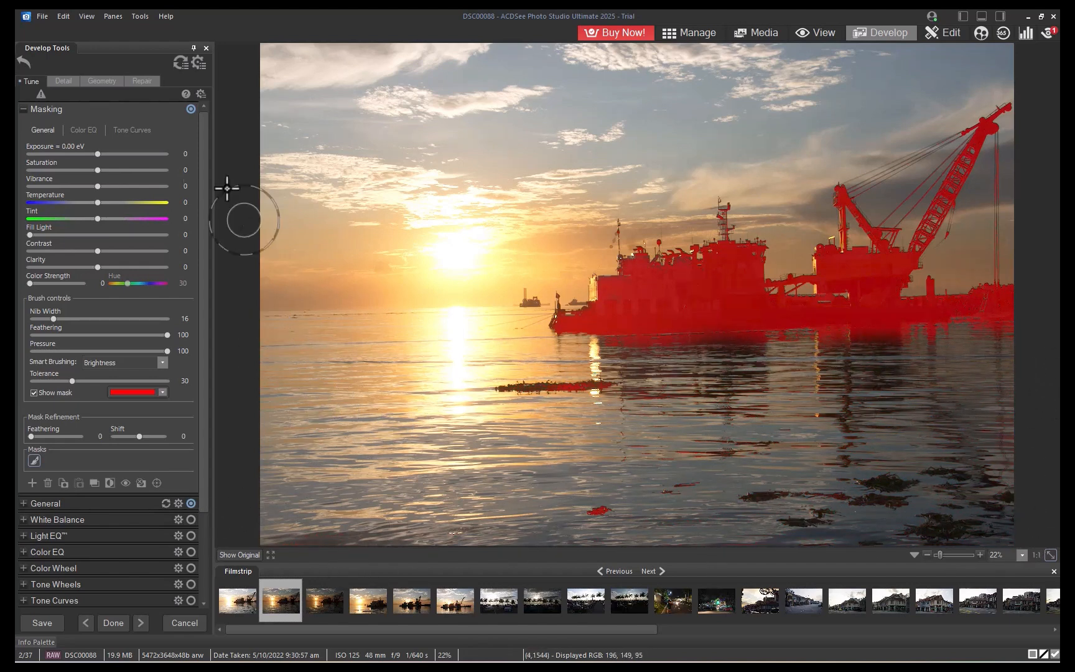
Raise the masked area's exposure to +0.93 eV and its clarity to 100.
drag(98, 153, 113, 159)
drag(97, 267, 175, 275)
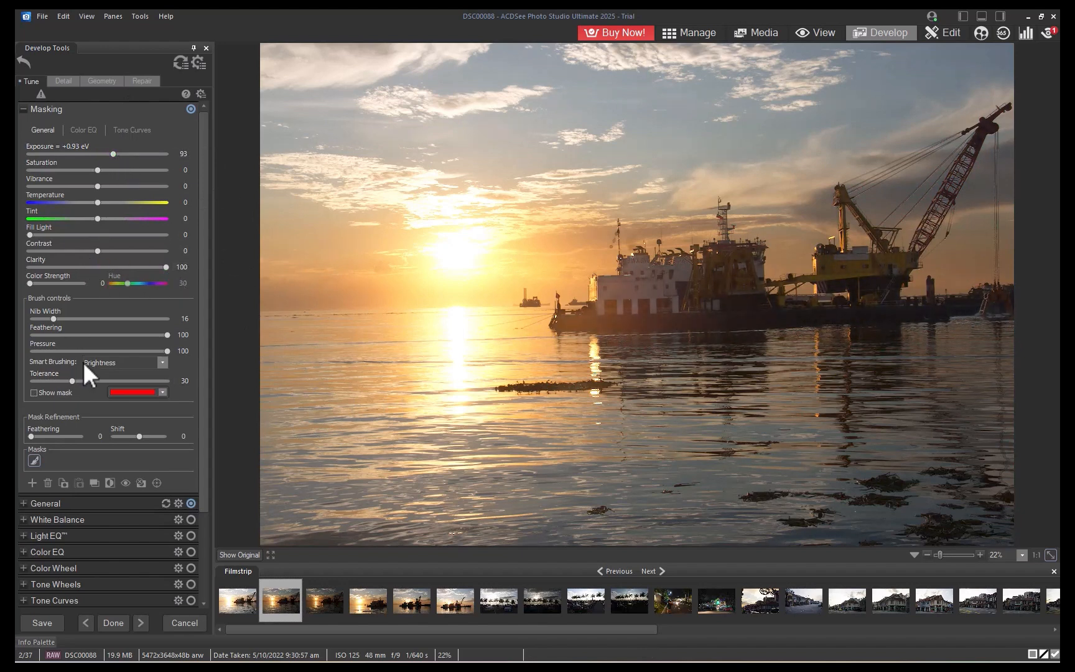
Inspect the ship close up and compare the edit against the original image.
drag(941, 553, 944, 553)
mouse_move(990, 500)
mouse_down()
mouse_move(1042, 500)
mouse_move(1004, 507)
mouse_up()
click(1049, 554)
click(243, 557)
click(242, 557)
Add an AI Sky mask and lower its exposure to -0.24 eV.
click(21, 109)
click(22, 110)
click(32, 482)
click(72, 518)
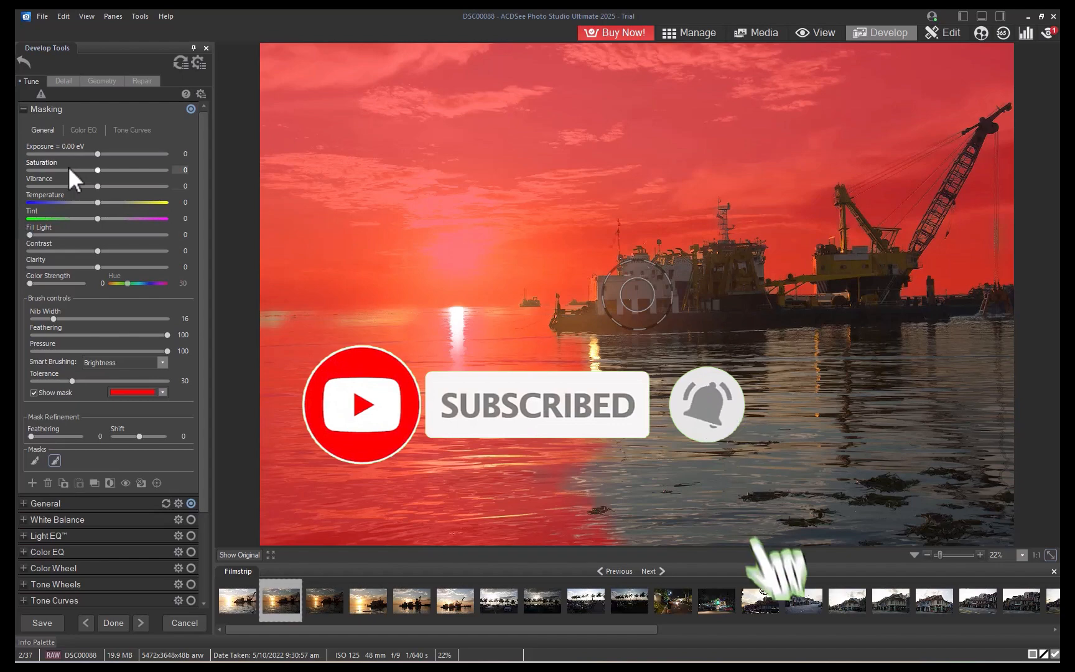
drag(97, 154, 93, 155)
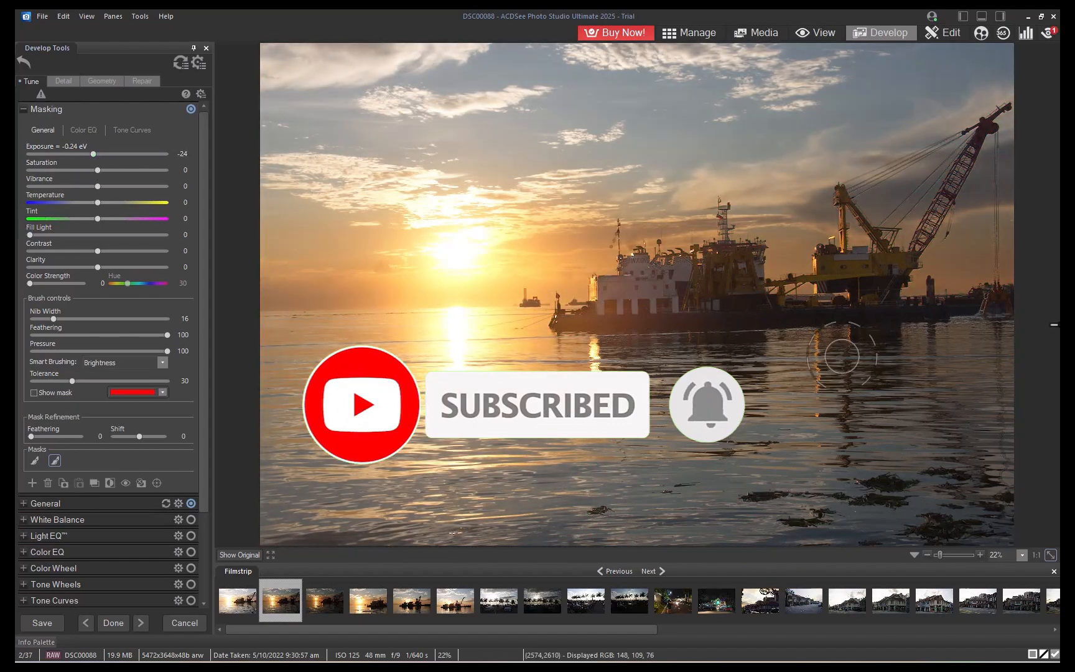